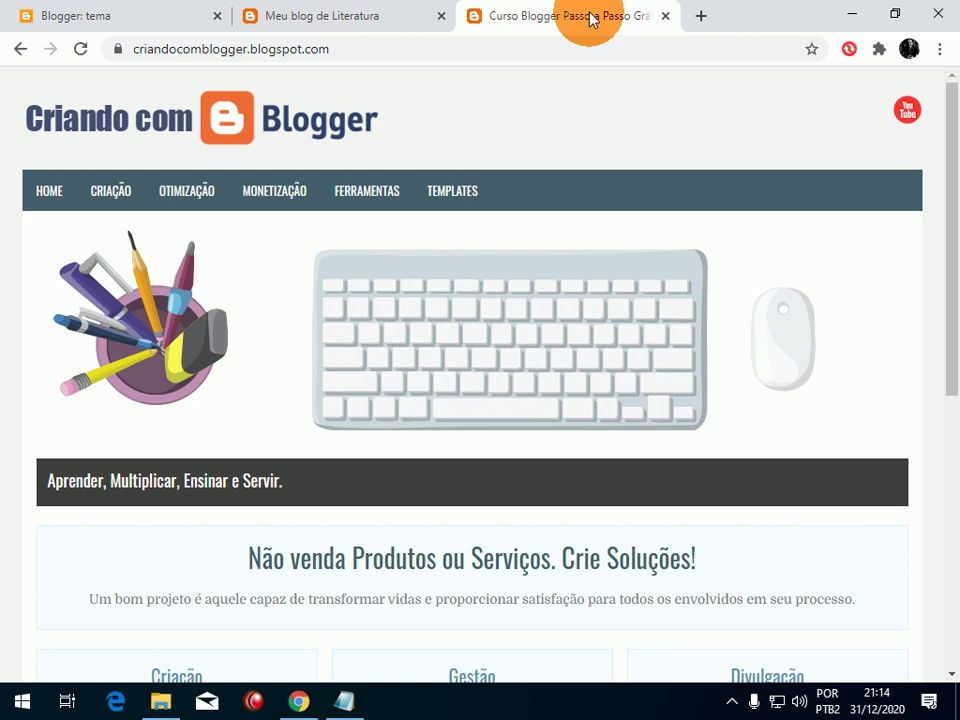
# Review the blog's theme, settings and post list, plus the published home page of Meu blog de Literatura.
pyautogui.click(96, 15)
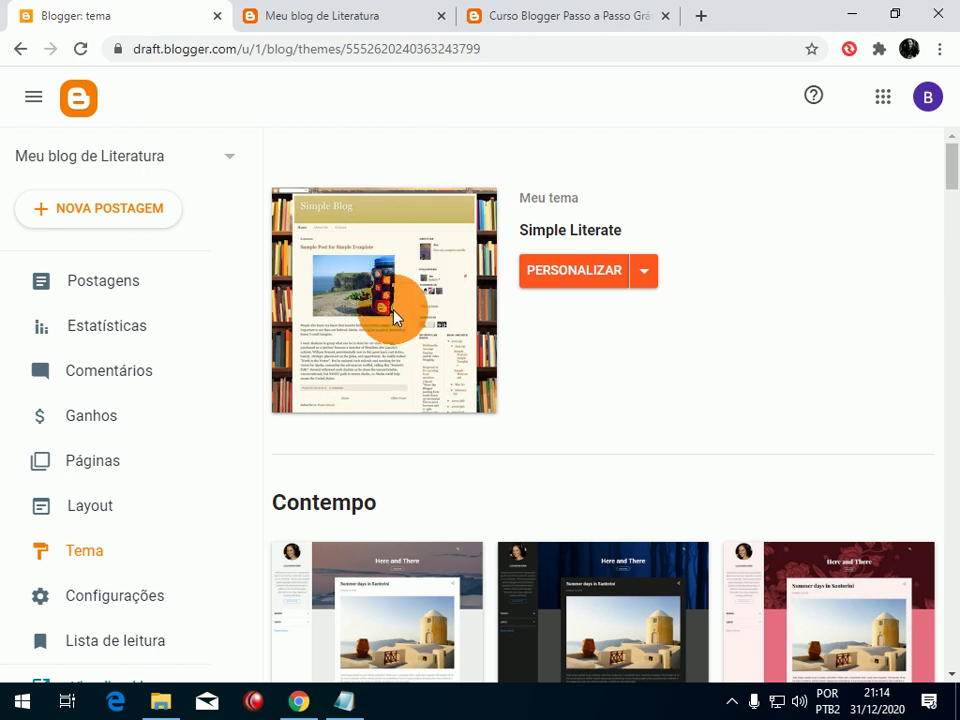
pyautogui.click(107, 607)
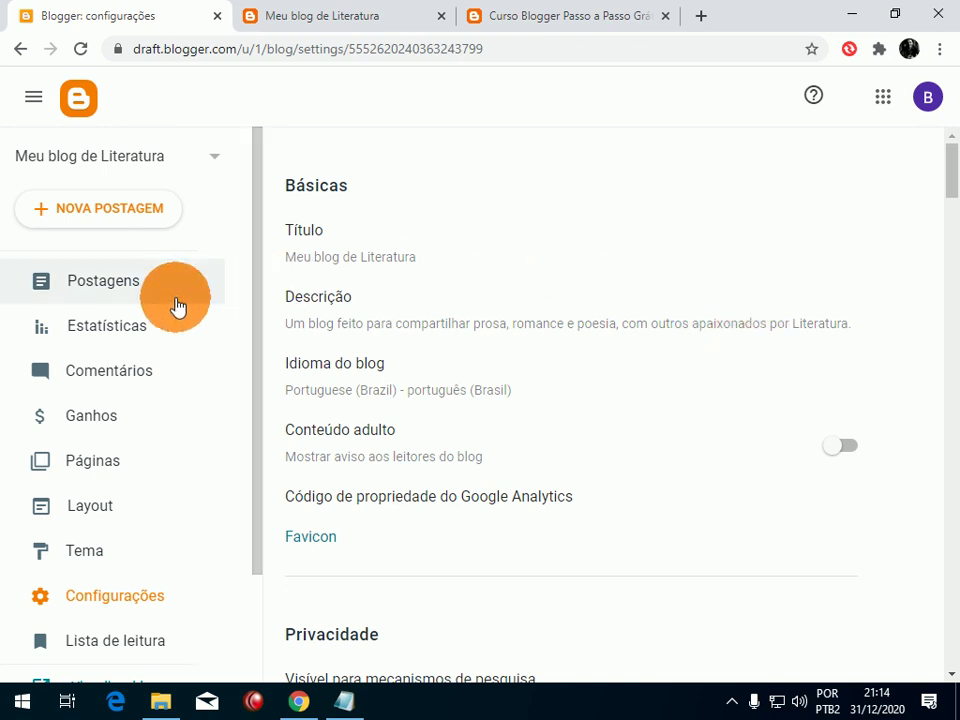
pyautogui.click(121, 289)
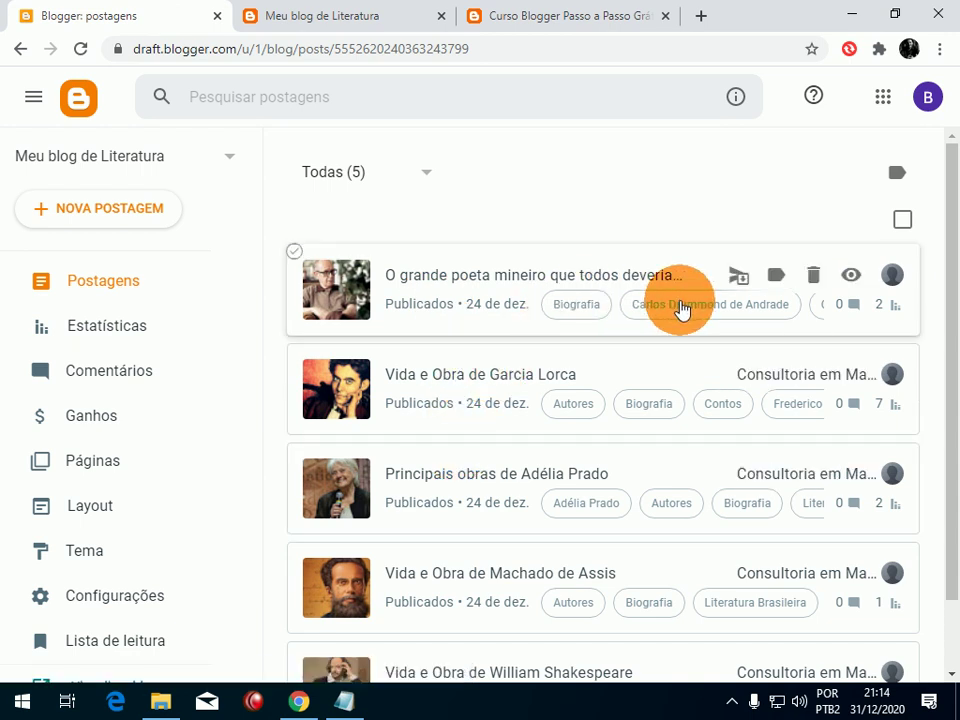
pyautogui.click(376, 10)
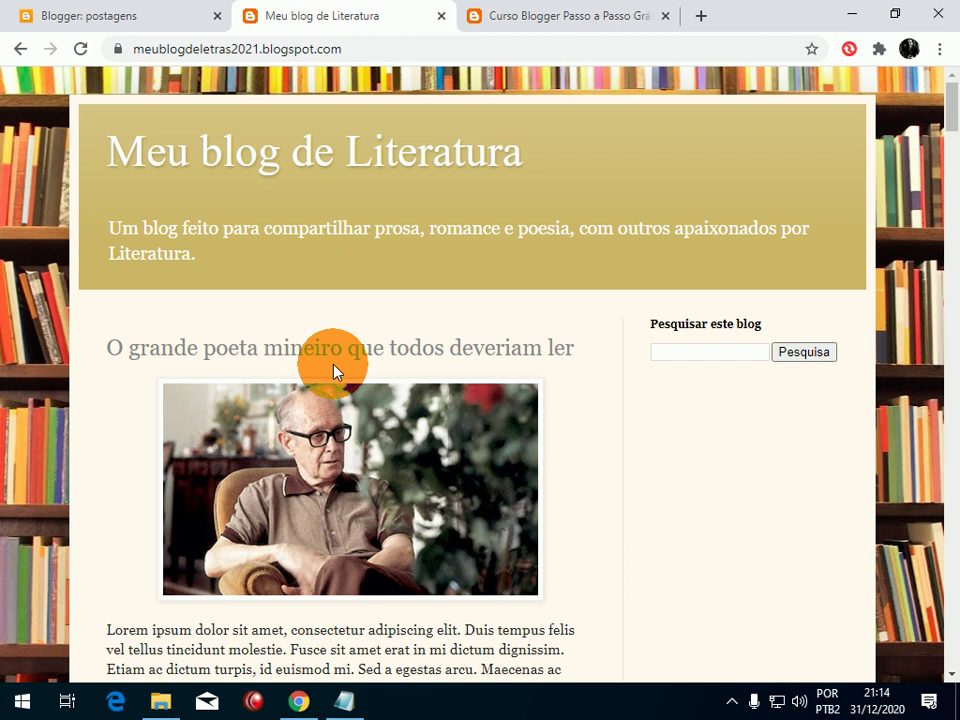
pyautogui.moveTo(951, 103)
pyautogui.mouseDown()
pyautogui.moveTo(955, 652)
pyautogui.moveTo(955, 92)
pyautogui.mouseUp()
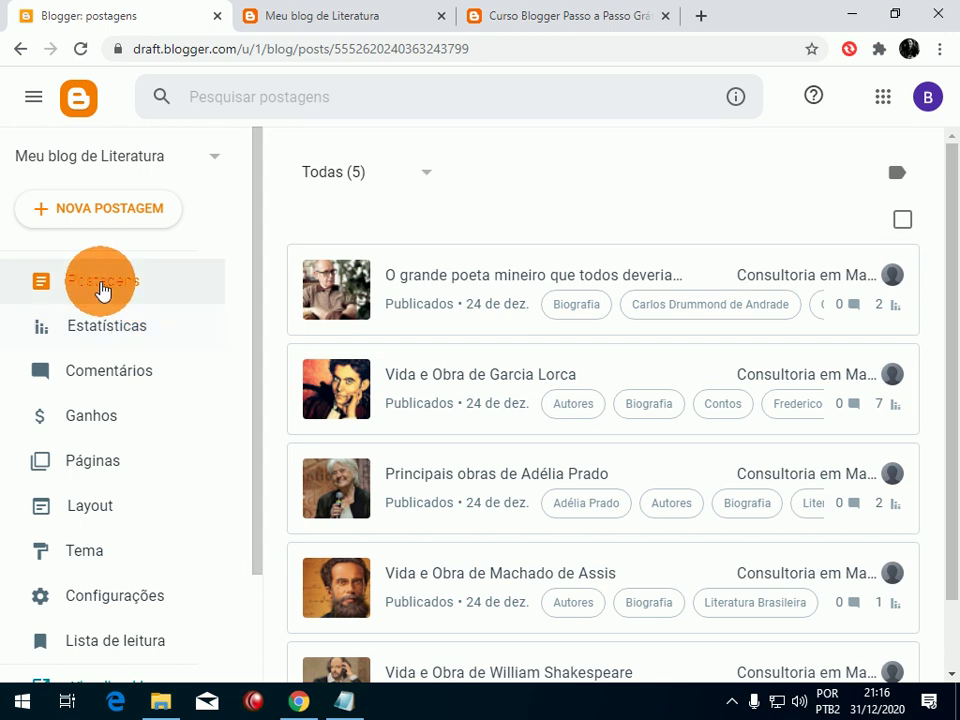
# Create a new post titled "Agatha Christie: Uma Escritora de muitos mistérios" with a centred photo of the writer above Lorem ipsum paragraphs.
pyautogui.click(115, 218)
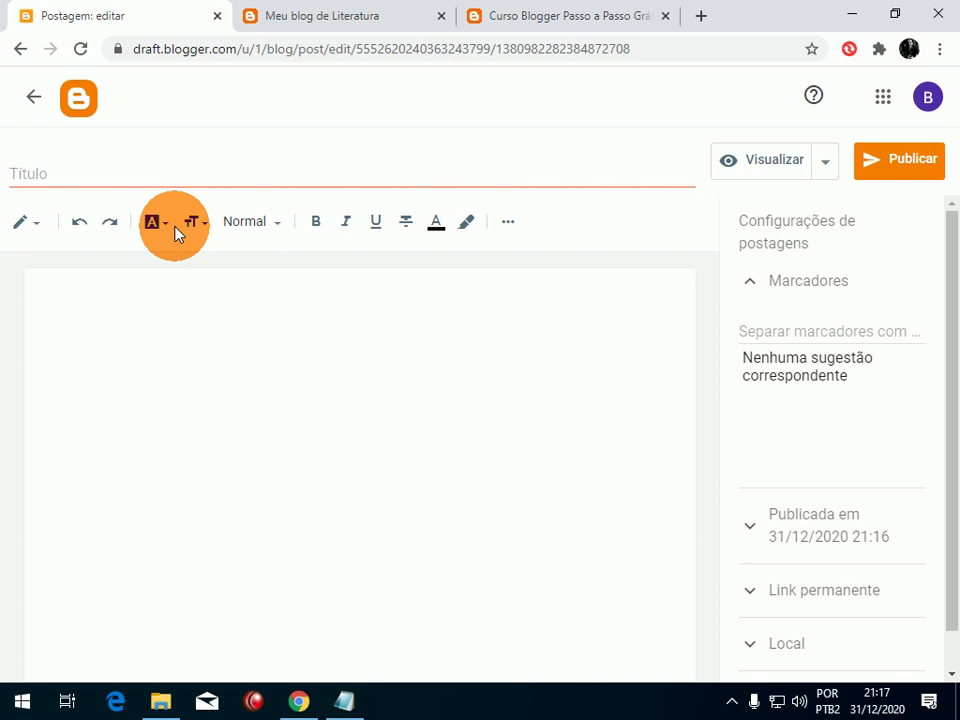
pyautogui.click(53, 174)
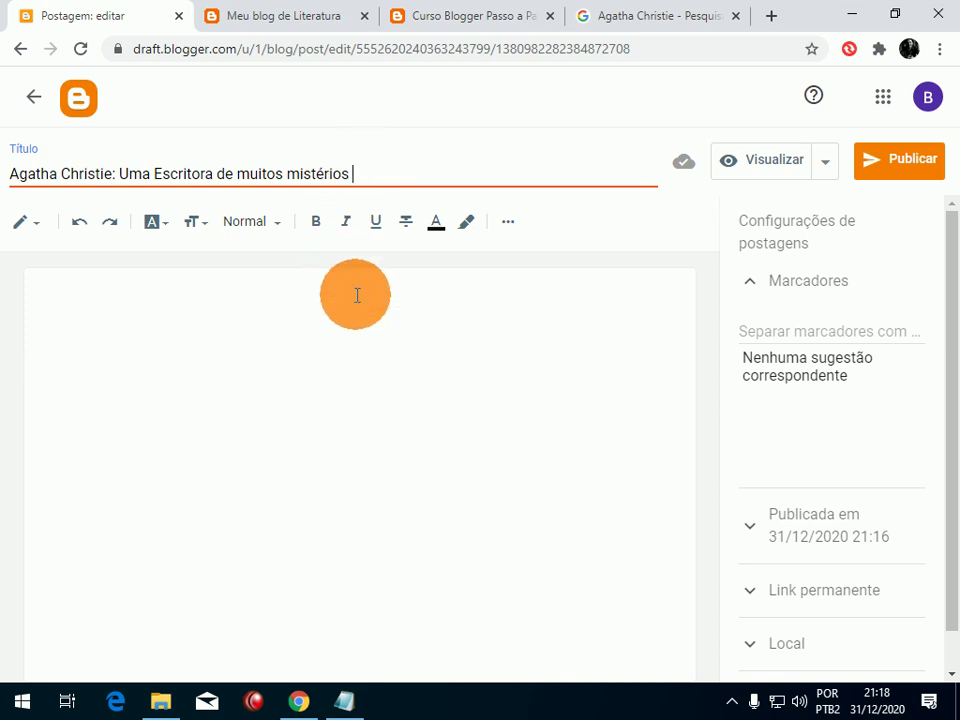
pyautogui.click(568, 302)
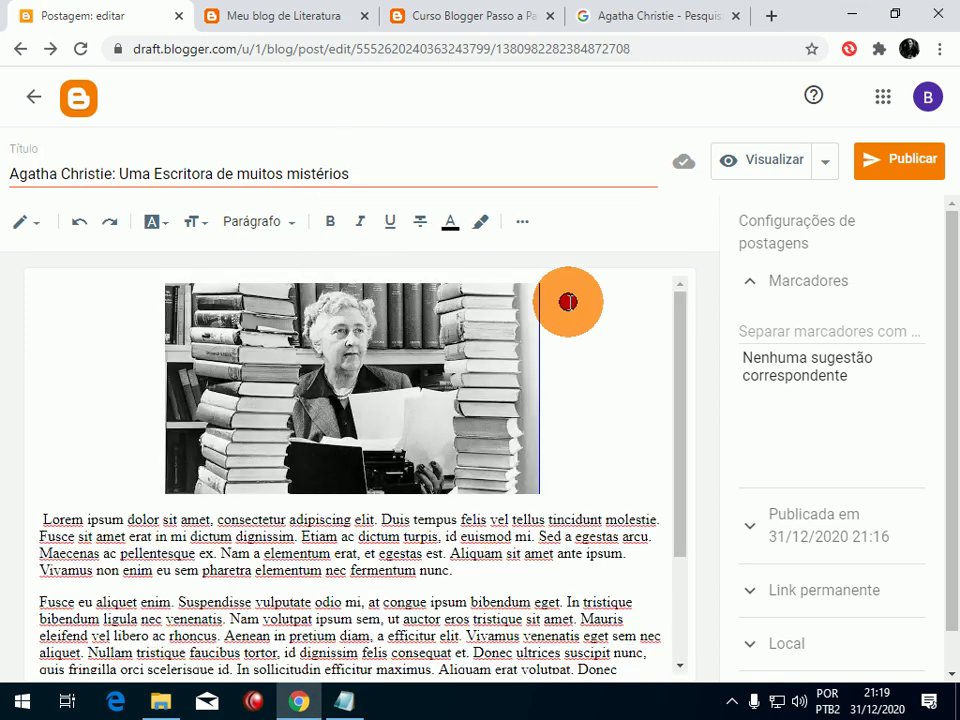
# Look over the post's body text and the Marcadores section in its post settings.
pyautogui.scroll(-2, 570, 320)
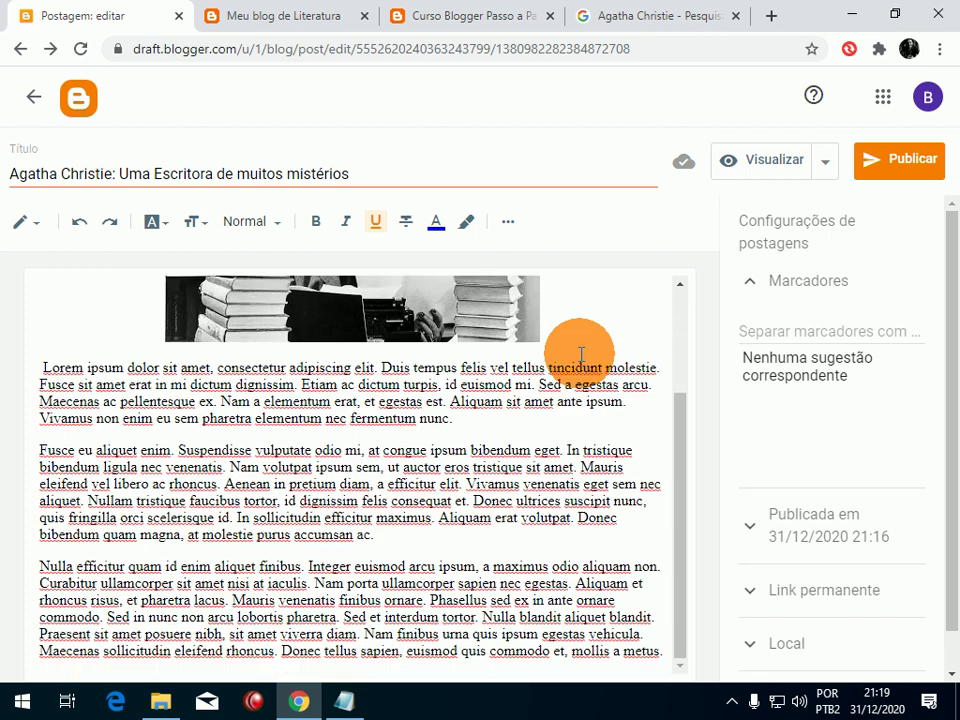
pyautogui.scroll(2, 580, 355)
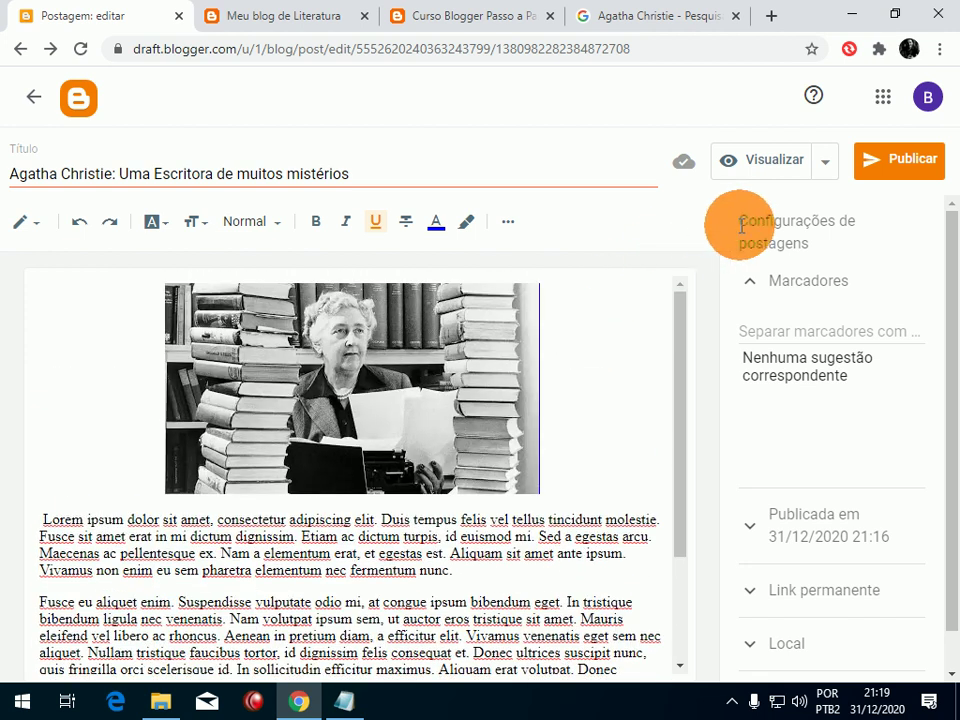
pyautogui.click(814, 283)
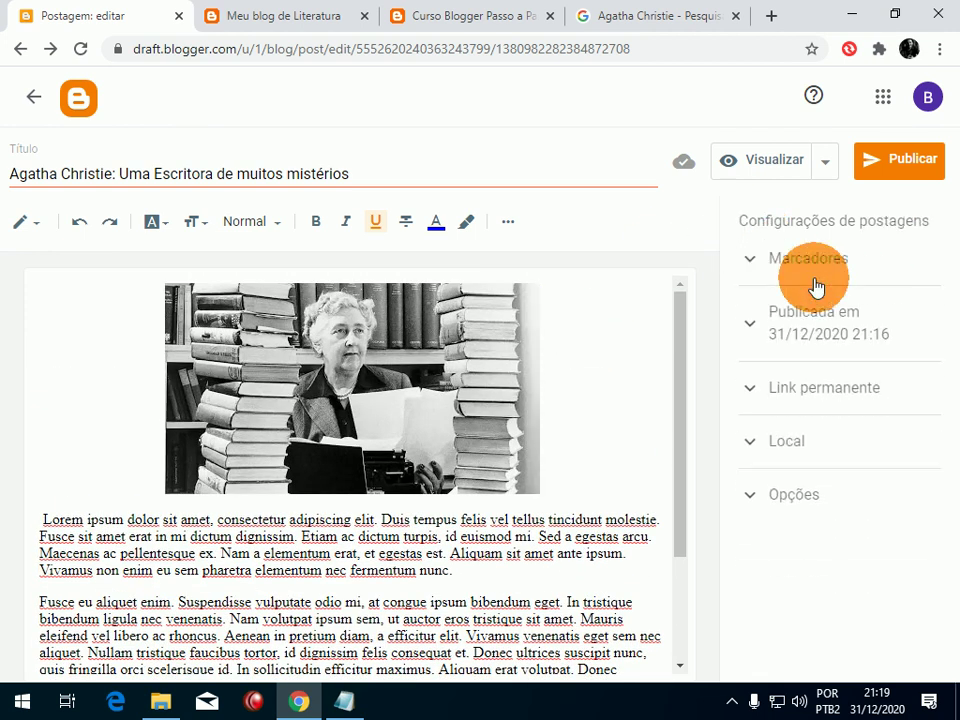
pyautogui.click(816, 270)
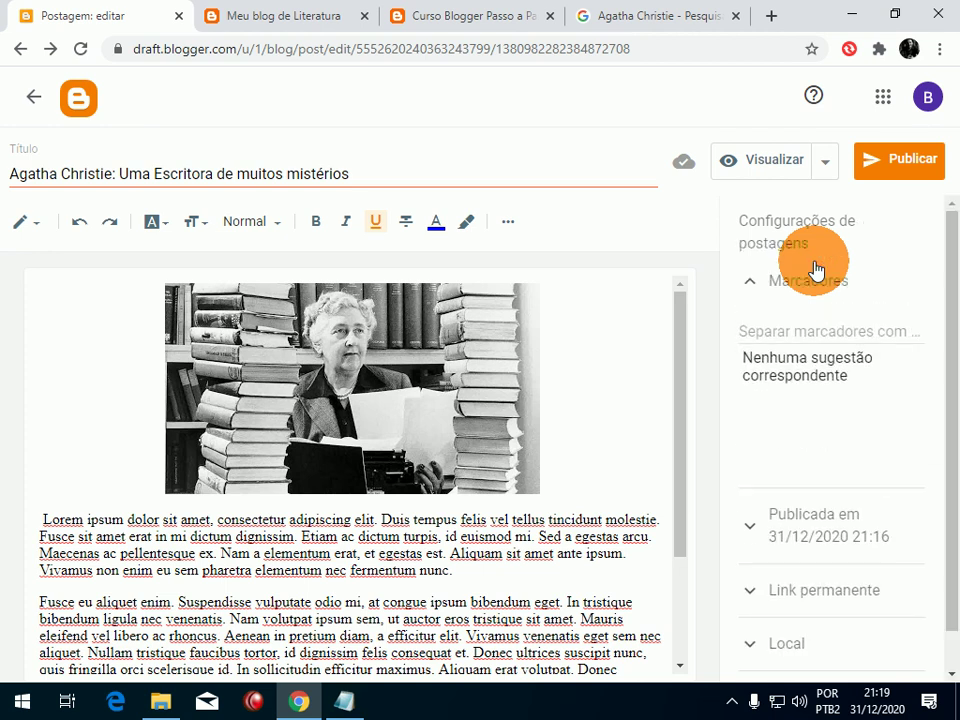
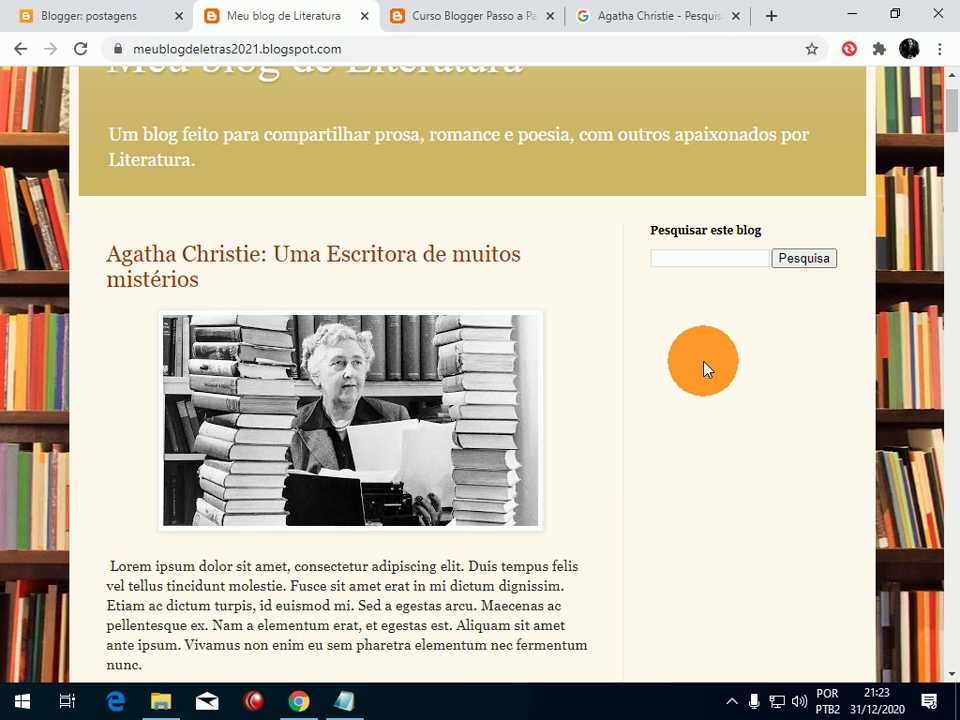
# Add a Marcadores gadget to the sidebar-right-1 section of the blog's layout.
pyautogui.click(133, 12)
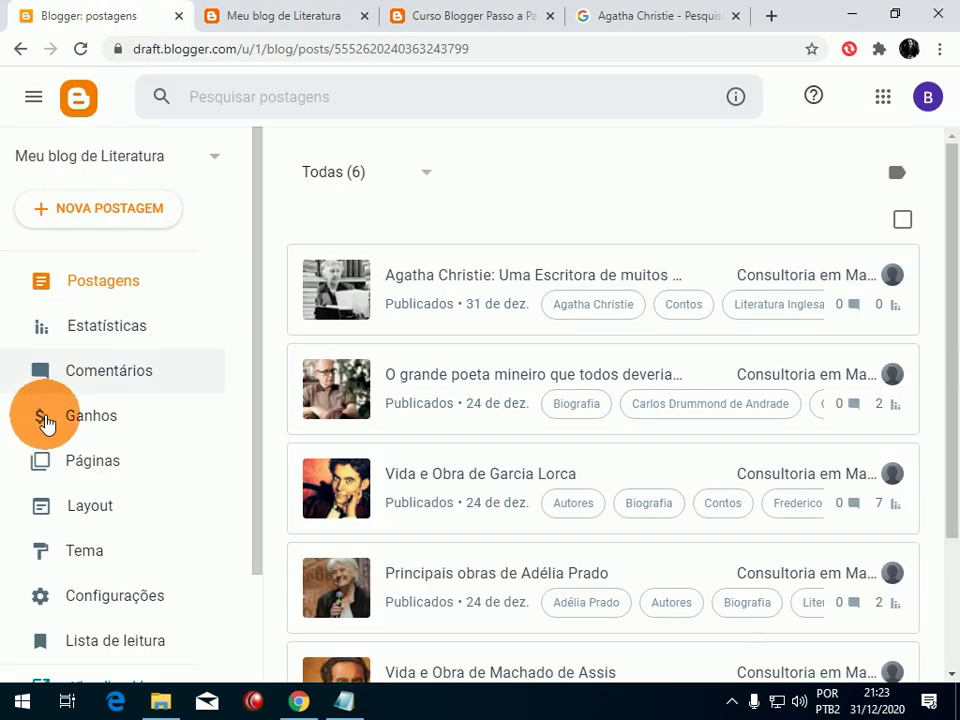
pyautogui.click(101, 513)
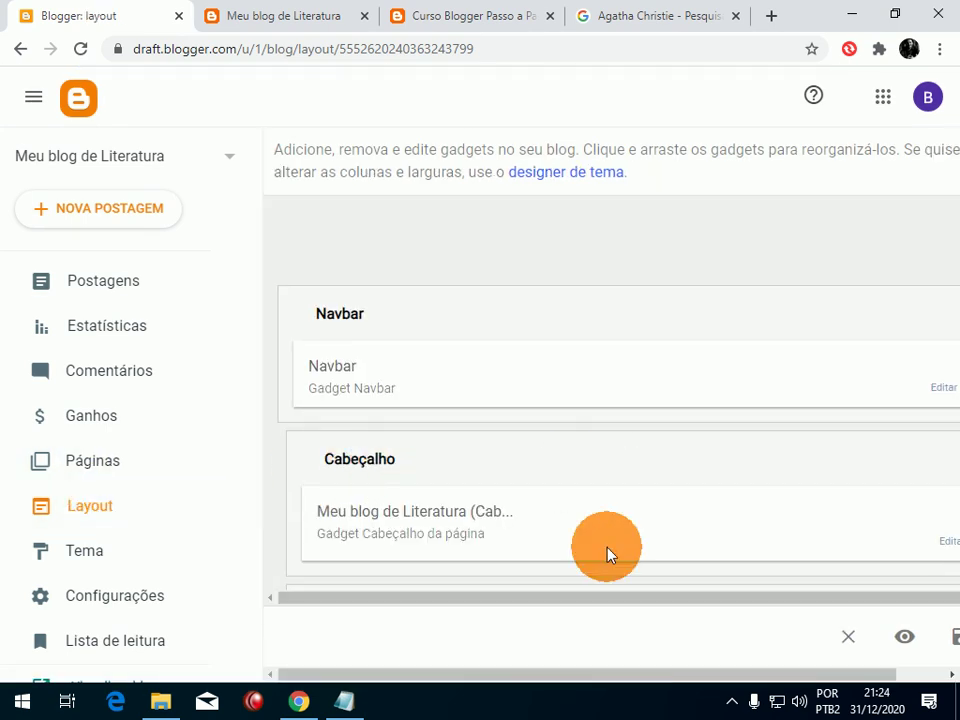
pyautogui.moveTo(637, 680); pyautogui.dragTo(735, 668)
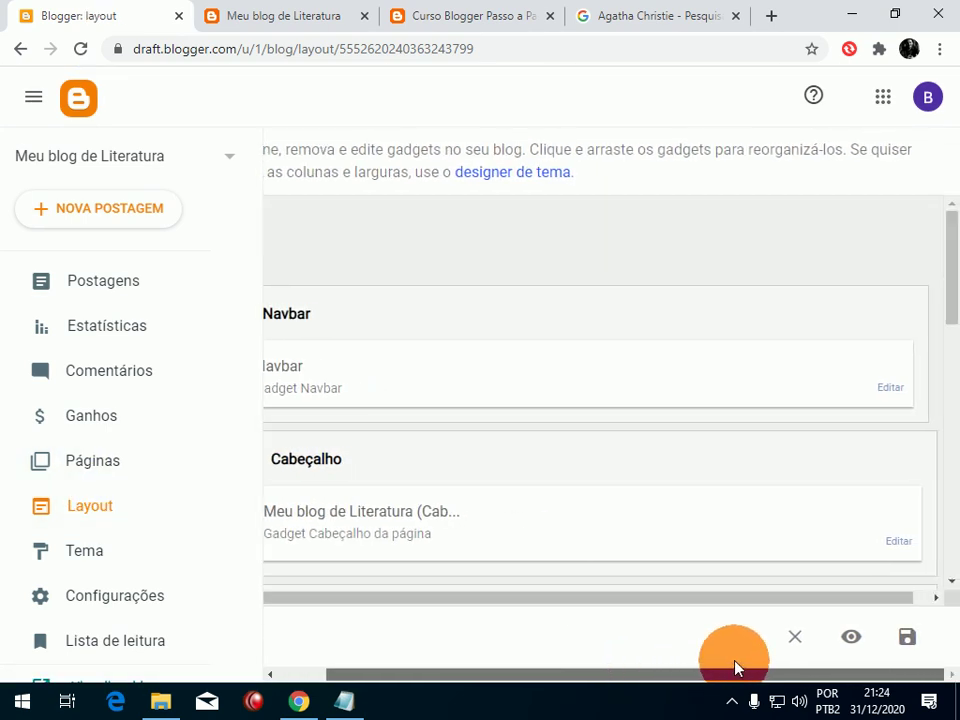
pyautogui.scroll(-1, 735, 512)
pyautogui.scroll(-5, 733, 510)
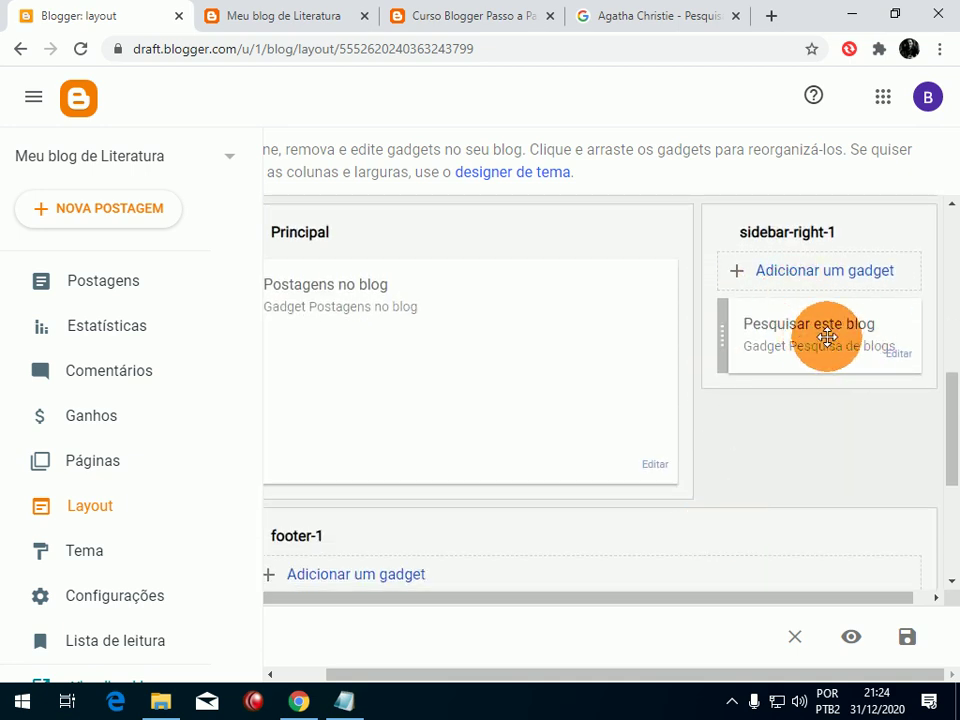
pyautogui.click(818, 274)
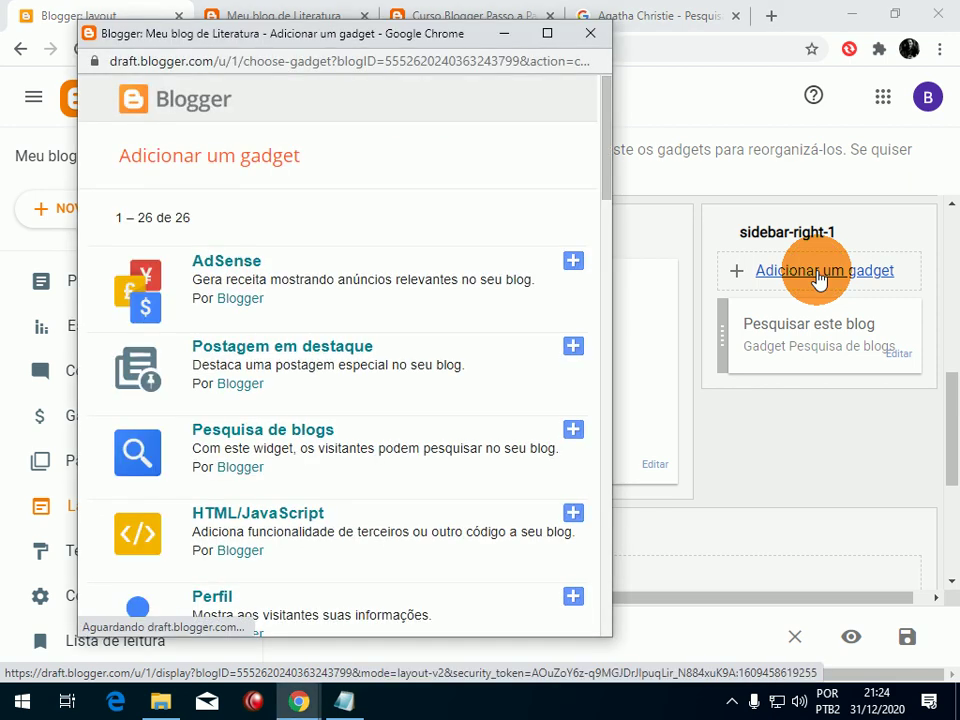
pyautogui.moveTo(606, 178); pyautogui.dragTo(617, 317)
pyautogui.click(243, 370)
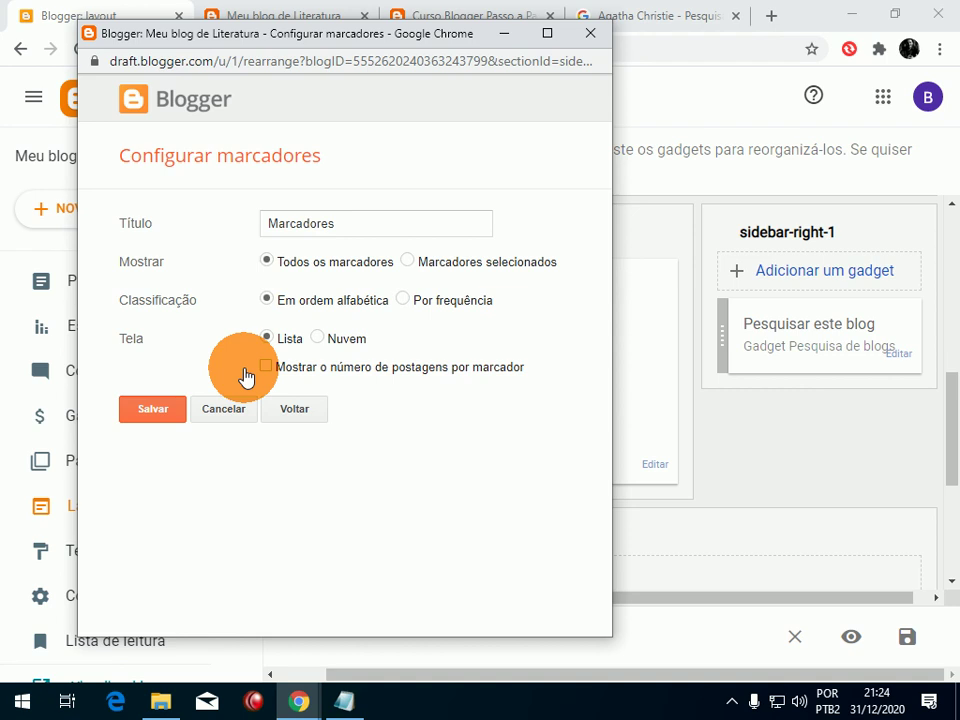
# Title the labels gadget "Categorias", then save the gadget and the layout.
pyautogui.click(347, 223)
pyautogui.moveTo(347, 223); pyautogui.dragTo(262, 223)
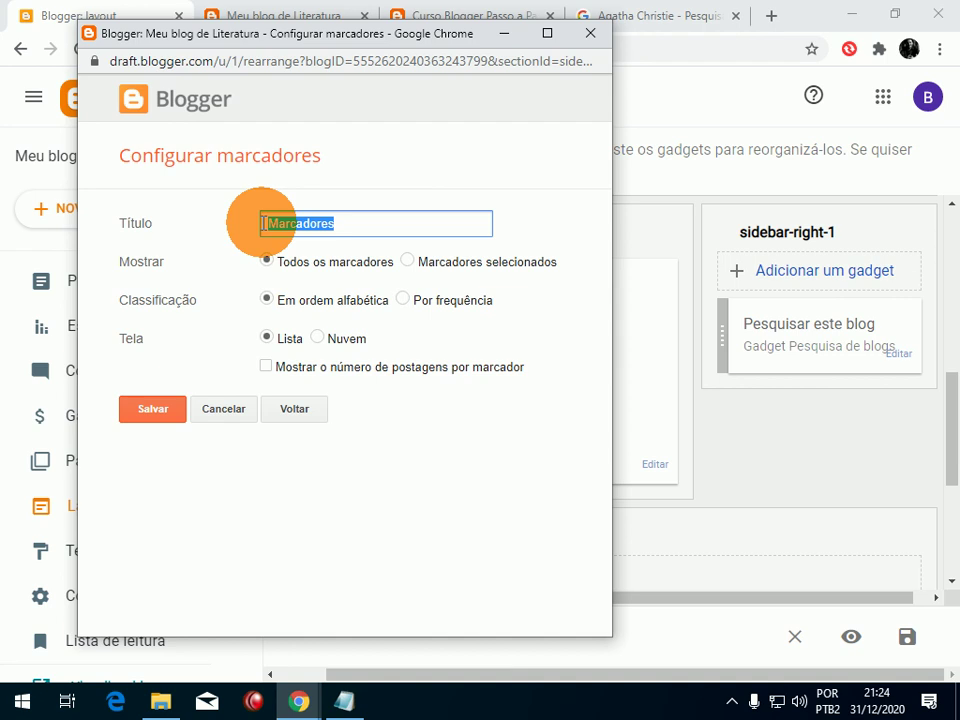
pyautogui.write('Categorias')
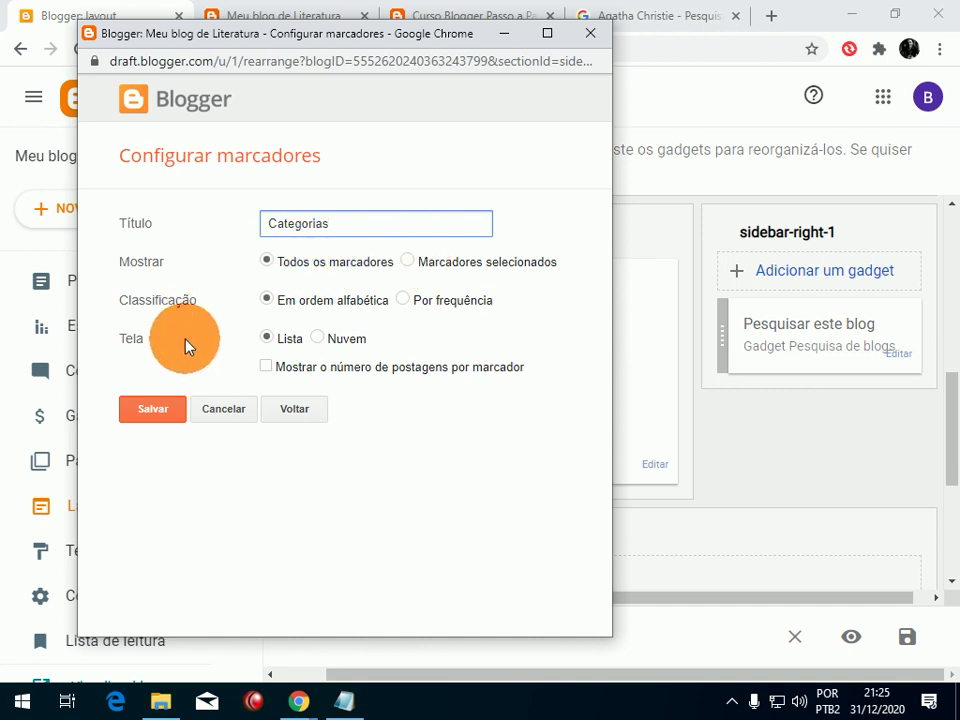
pyautogui.click(166, 412)
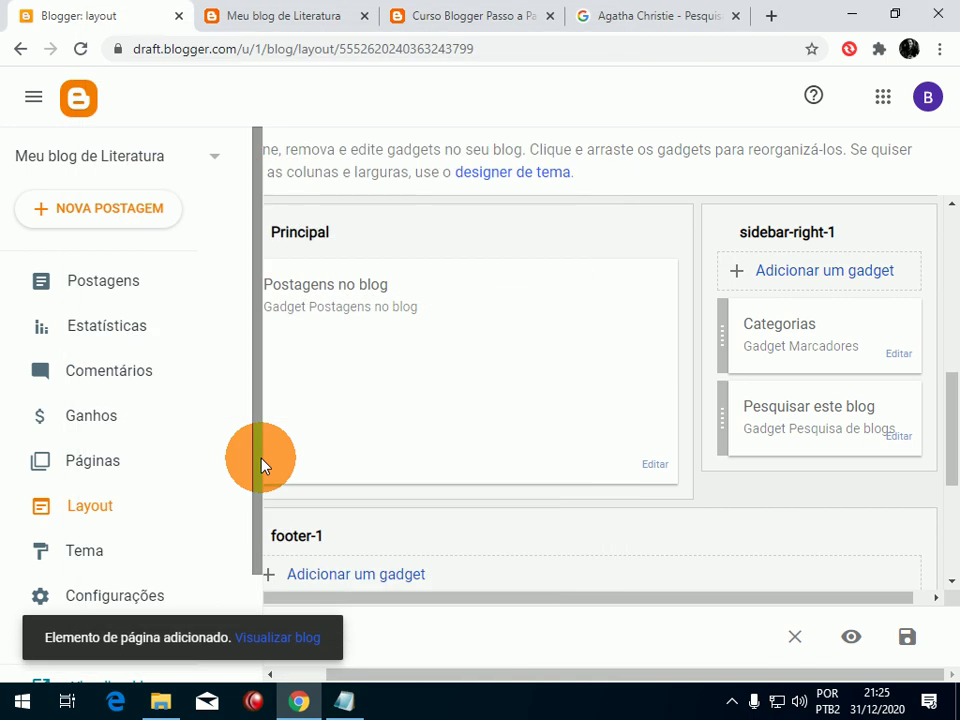
pyautogui.click(910, 638)
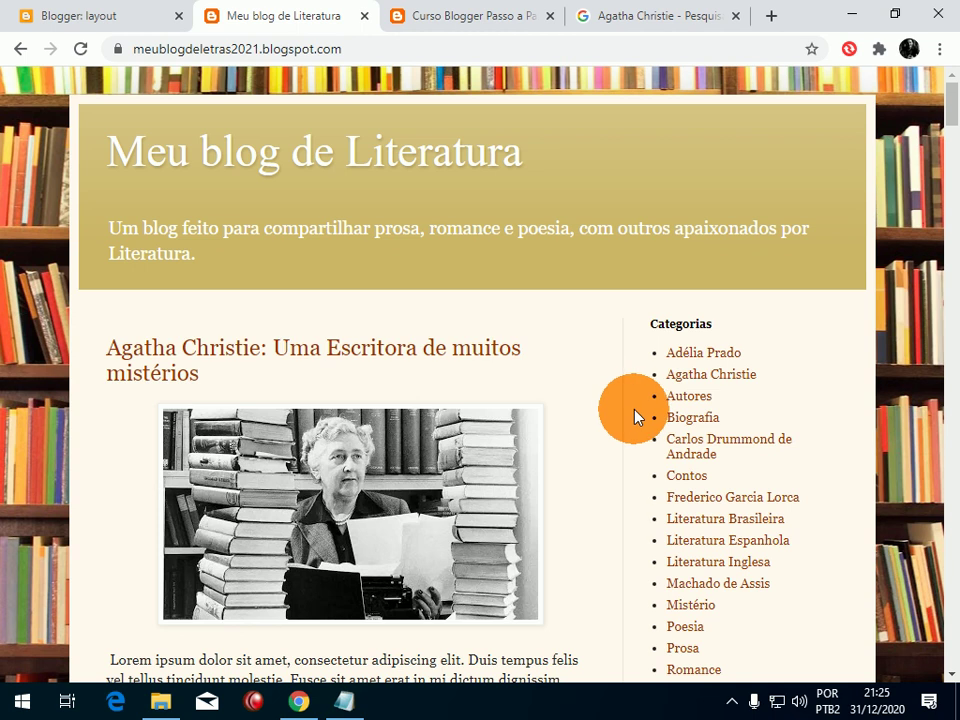
# Examine the Categorias label list in the sidebar of the published blog.
pyautogui.scroll(-1, 640, 416)
pyautogui.scroll(-1, 637, 417)
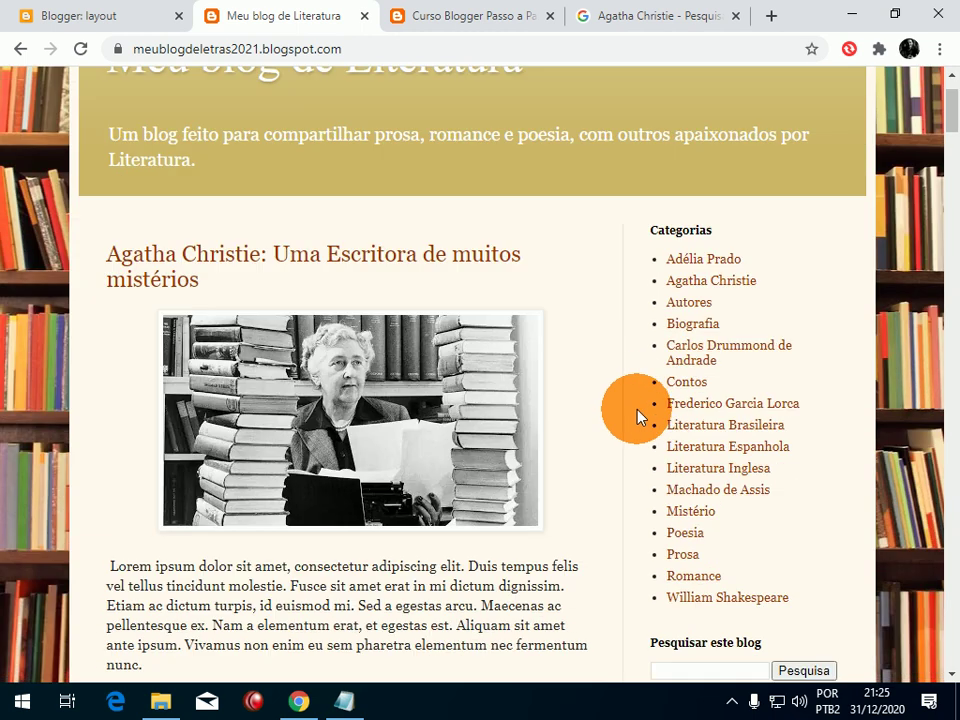
pyautogui.scroll(-1, 708, 250)
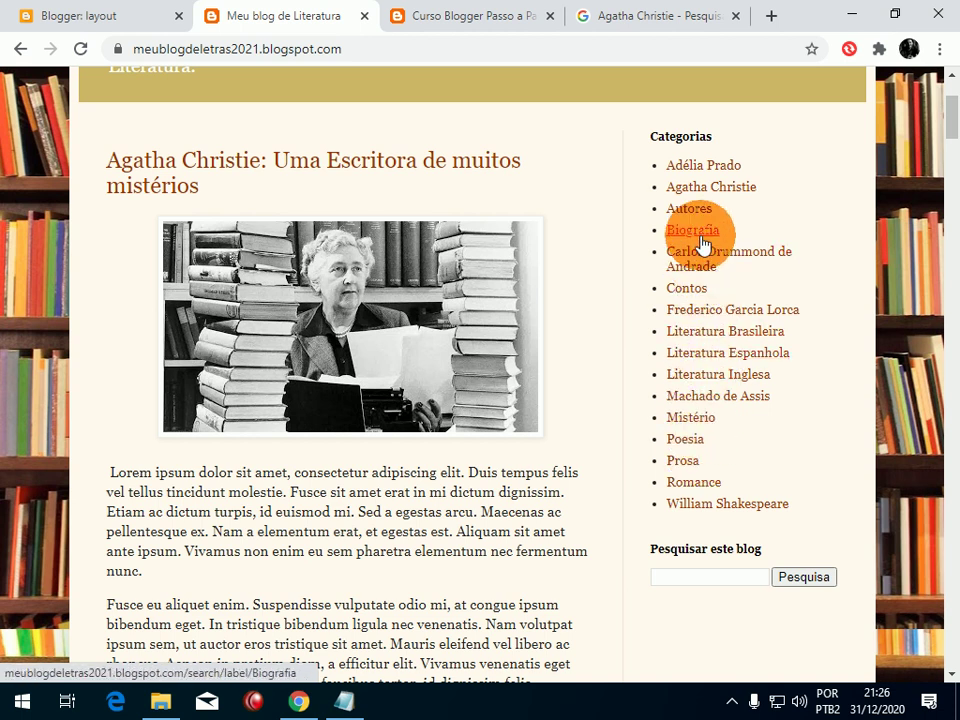
pyautogui.scroll(2, 705, 244)
pyautogui.scroll(-2, 710, 280)
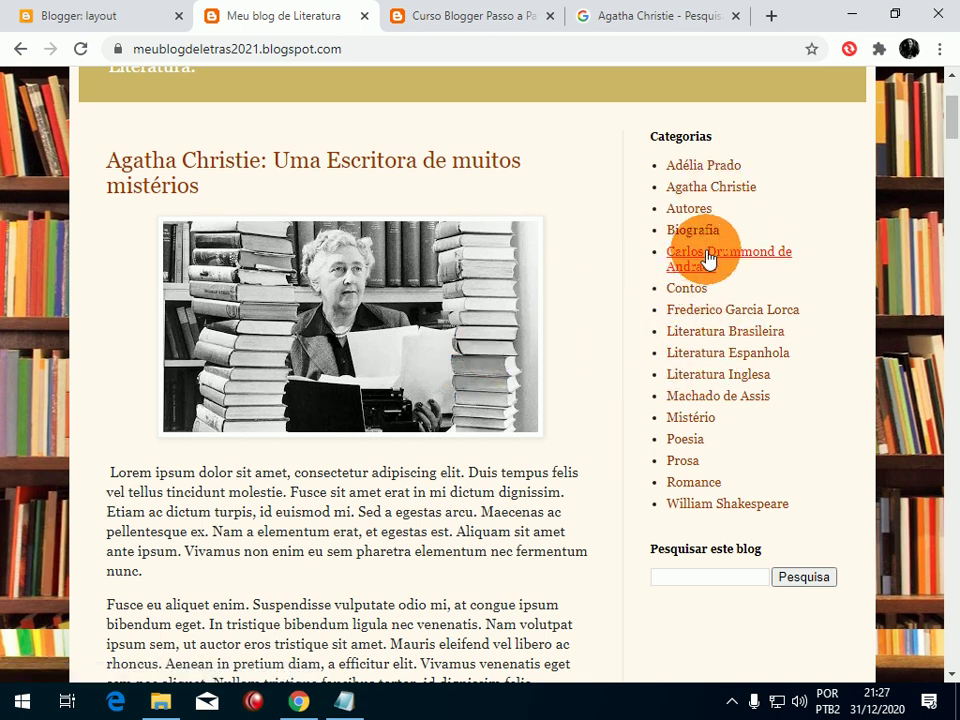
# Switch the Categorias gadget's display to Nuvem, save the gadget and layout, and check the sidebar on the published blog.
pyautogui.click(123, 12)
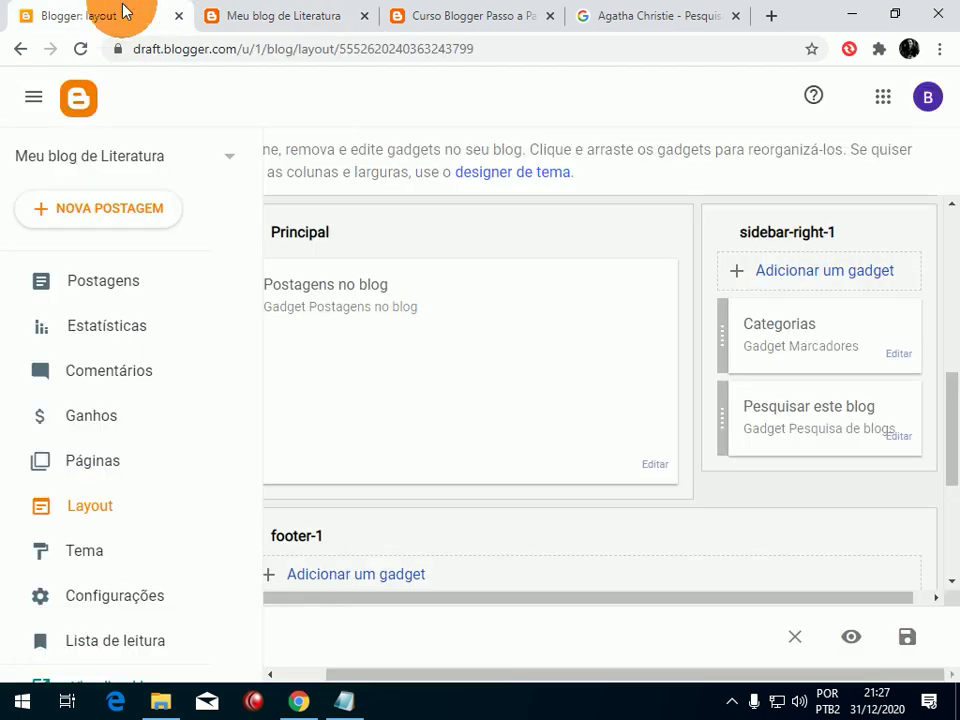
pyautogui.click(898, 356)
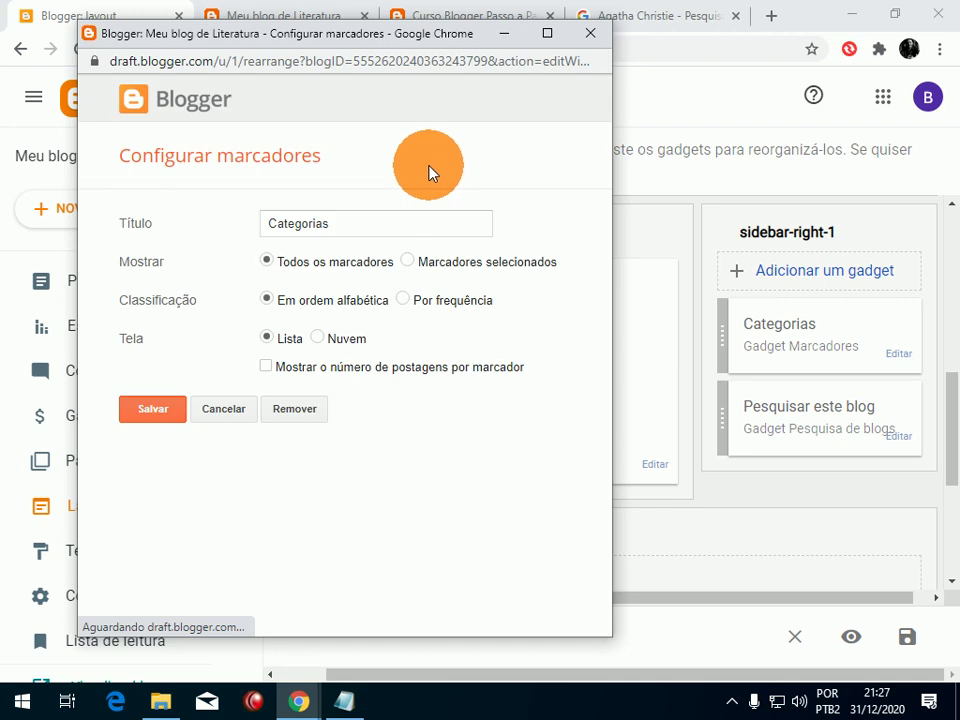
pyautogui.click(318, 339)
pyautogui.click(163, 412)
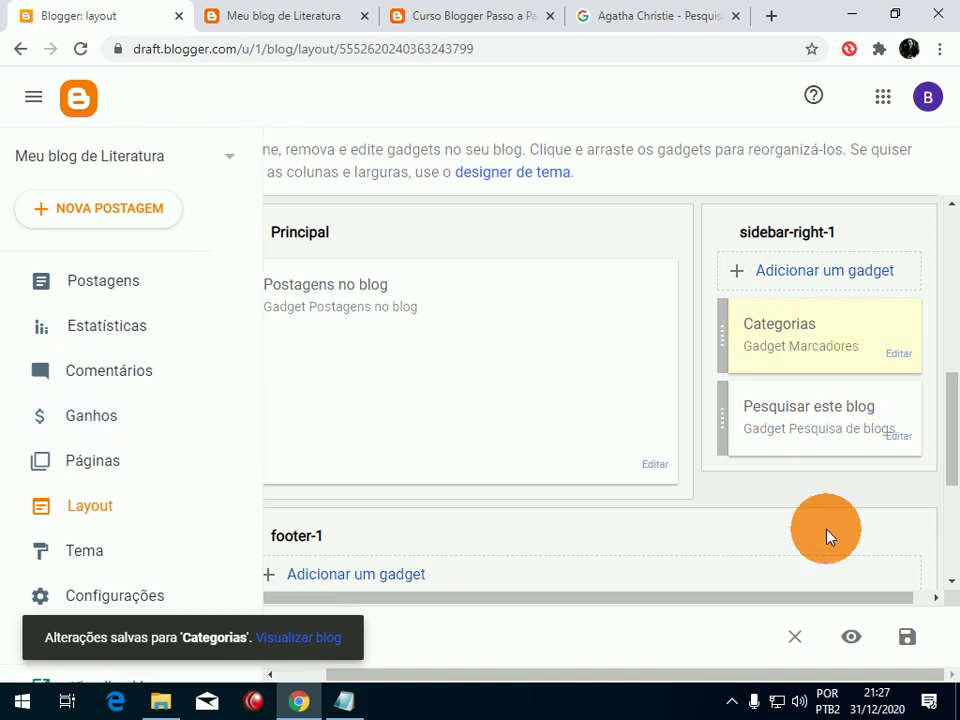
pyautogui.click(908, 636)
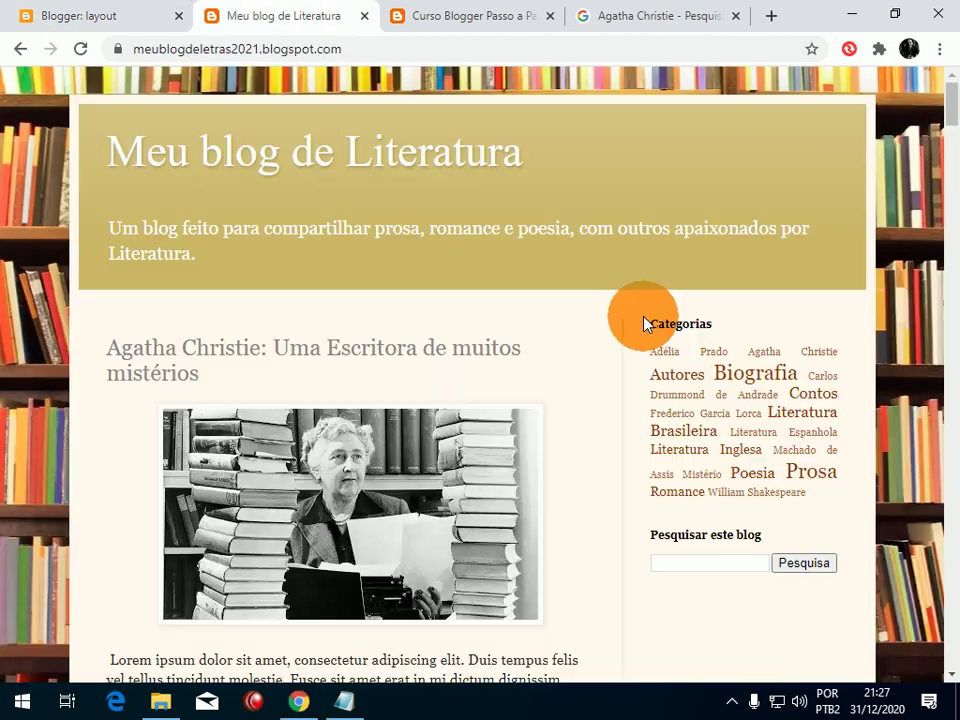
pyautogui.scroll(-1, 767, 326)
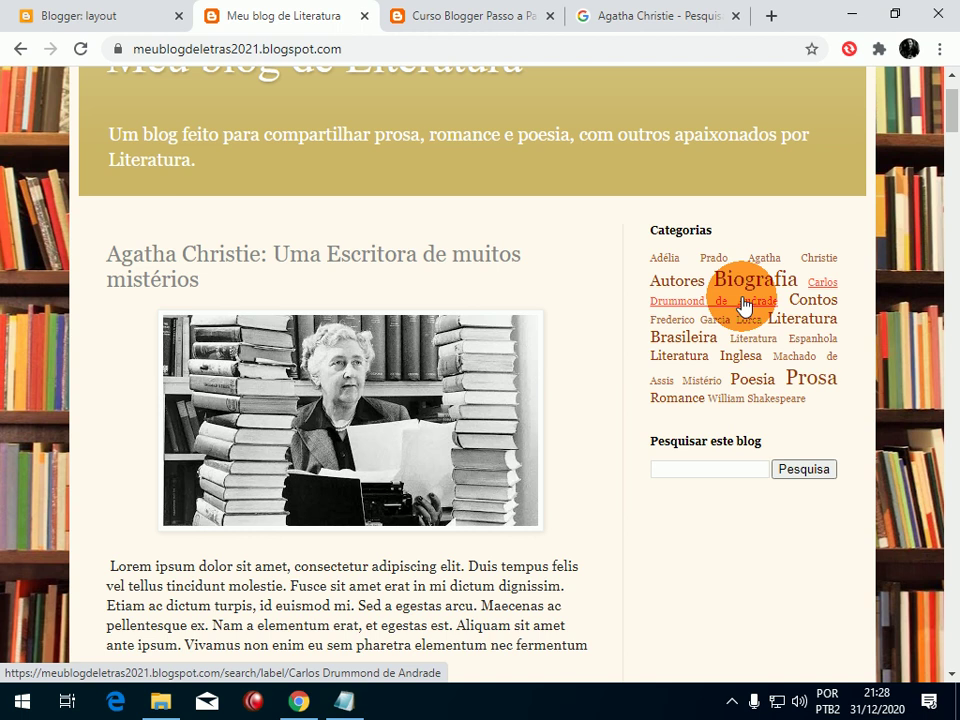
# Restrict the Categorias gadget to the selected labels Literatura Brasileira, Literatura Espanhola and Literatura Inglesa.
pyautogui.click(95, 14)
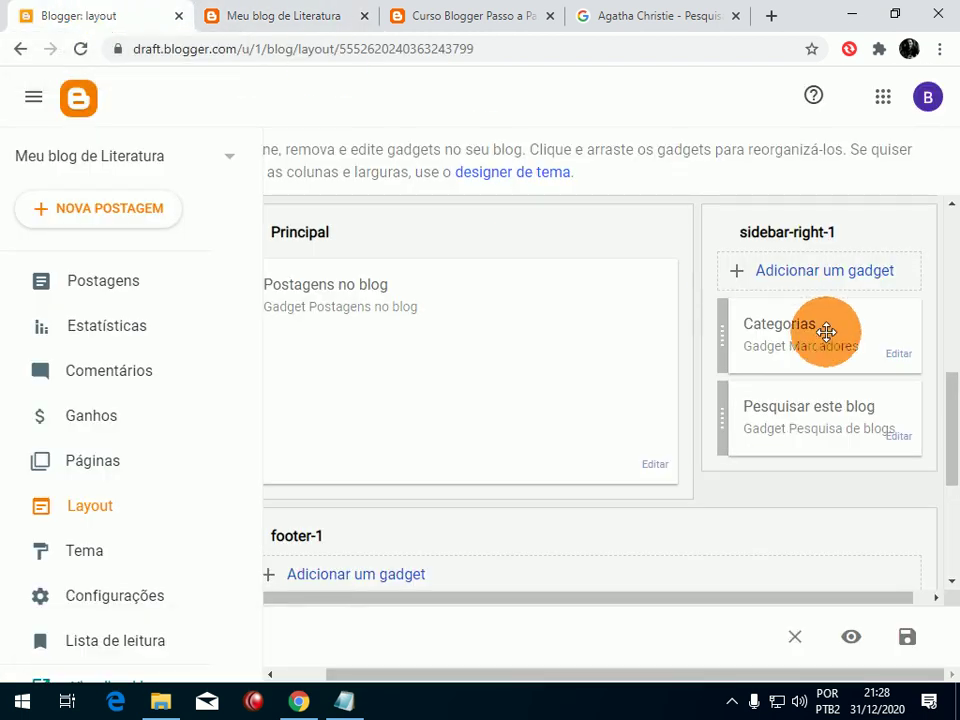
pyautogui.click(897, 357)
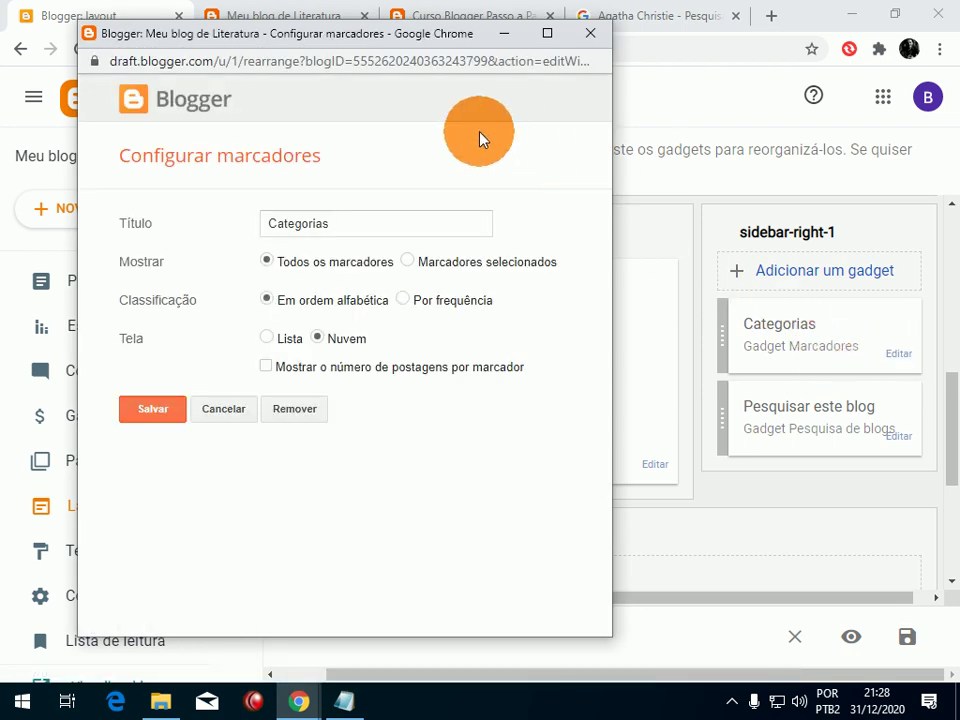
pyautogui.click(409, 260)
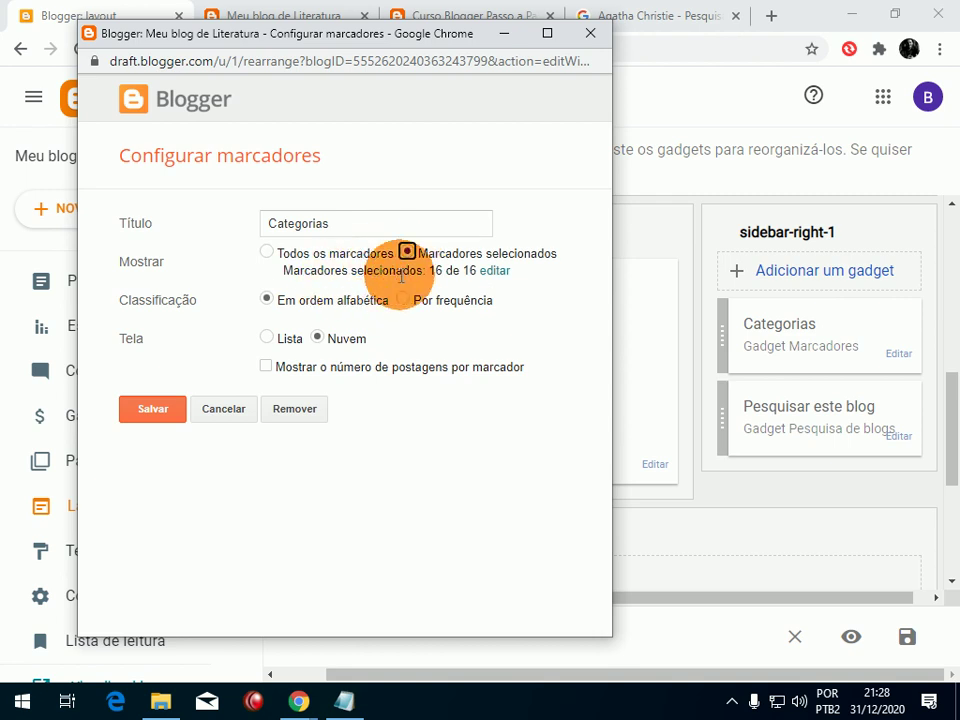
pyautogui.moveTo(429, 271); pyautogui.dragTo(456, 272)
pyautogui.click(500, 272)
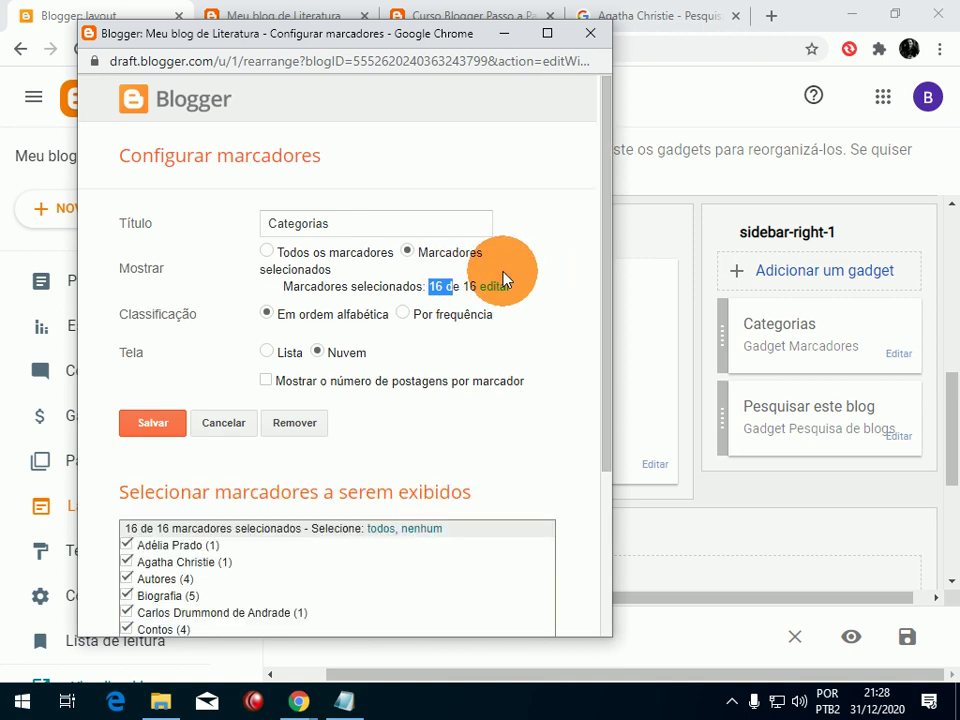
pyautogui.scroll(-3, 503, 280)
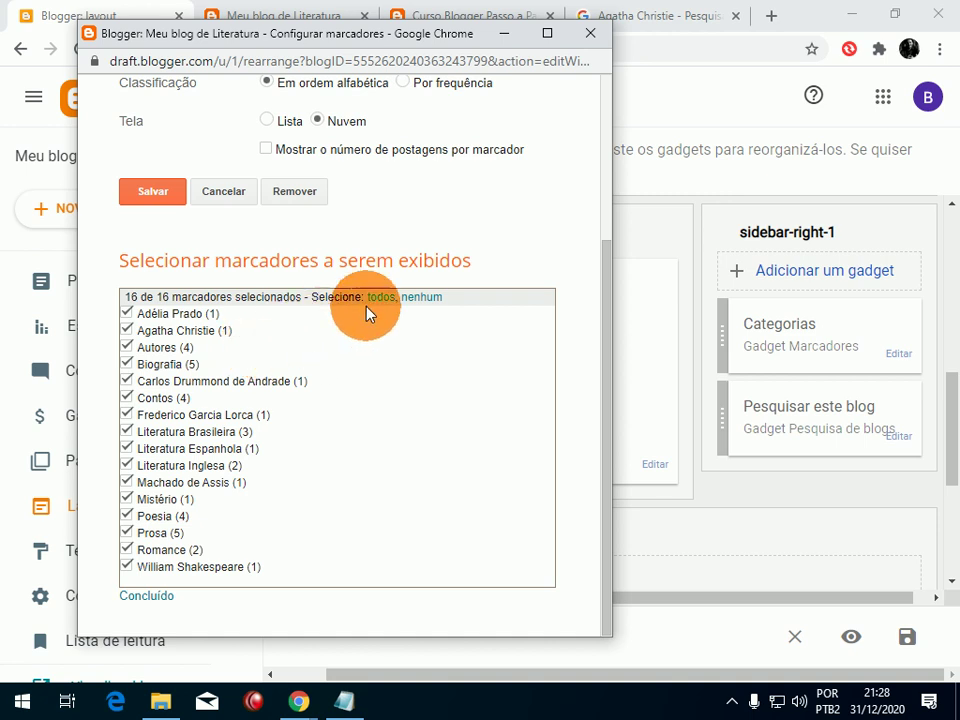
pyautogui.click(424, 298)
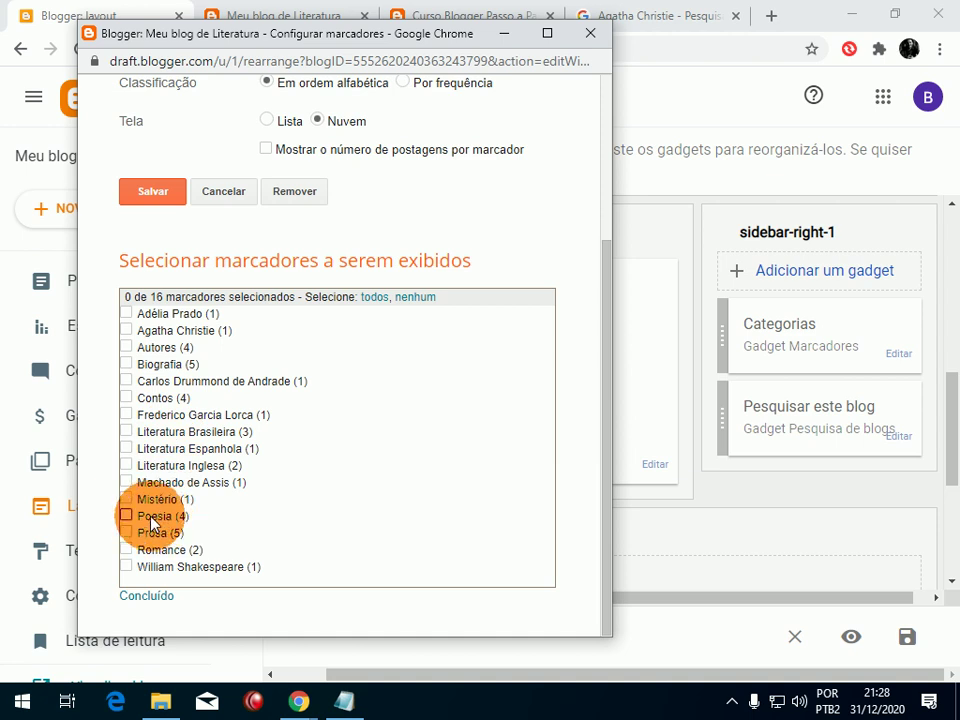
pyautogui.click(127, 433)
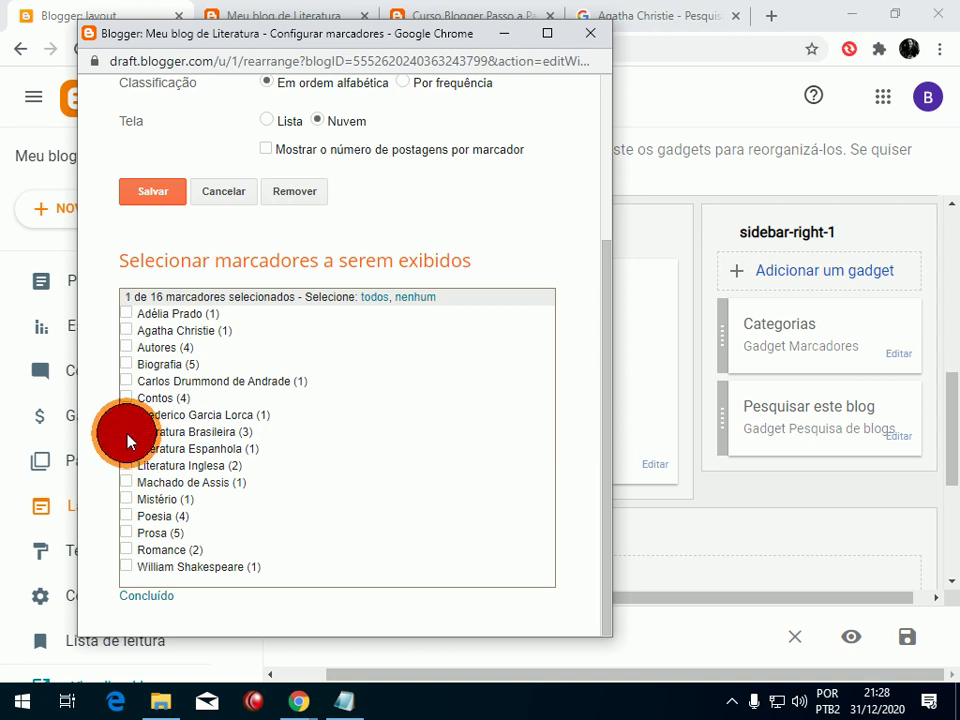
pyautogui.click(128, 450)
pyautogui.click(127, 466)
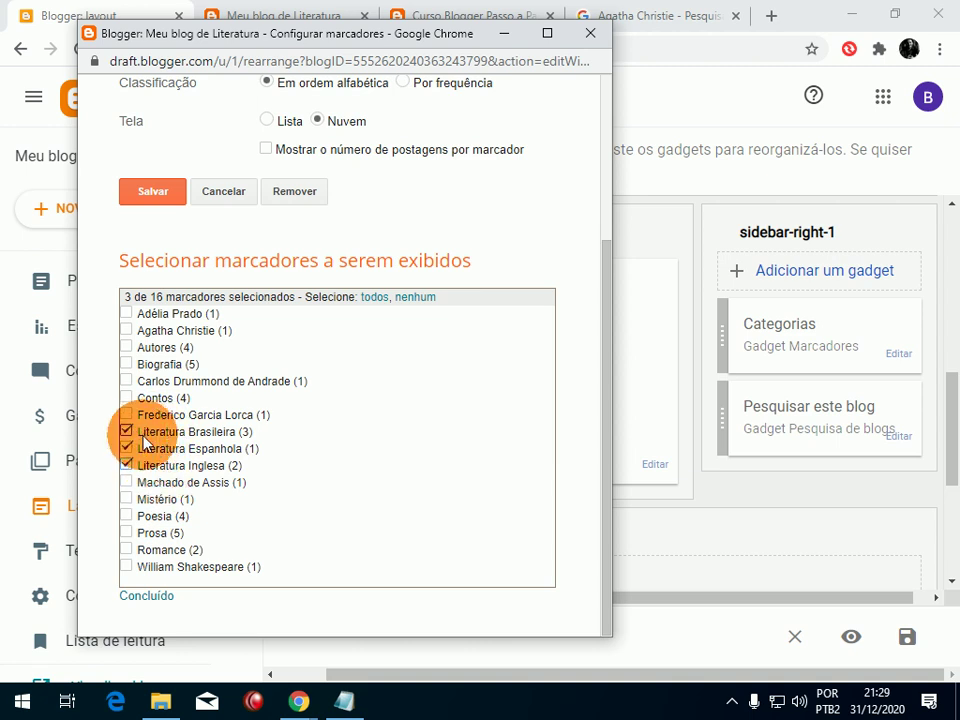
pyautogui.click(146, 596)
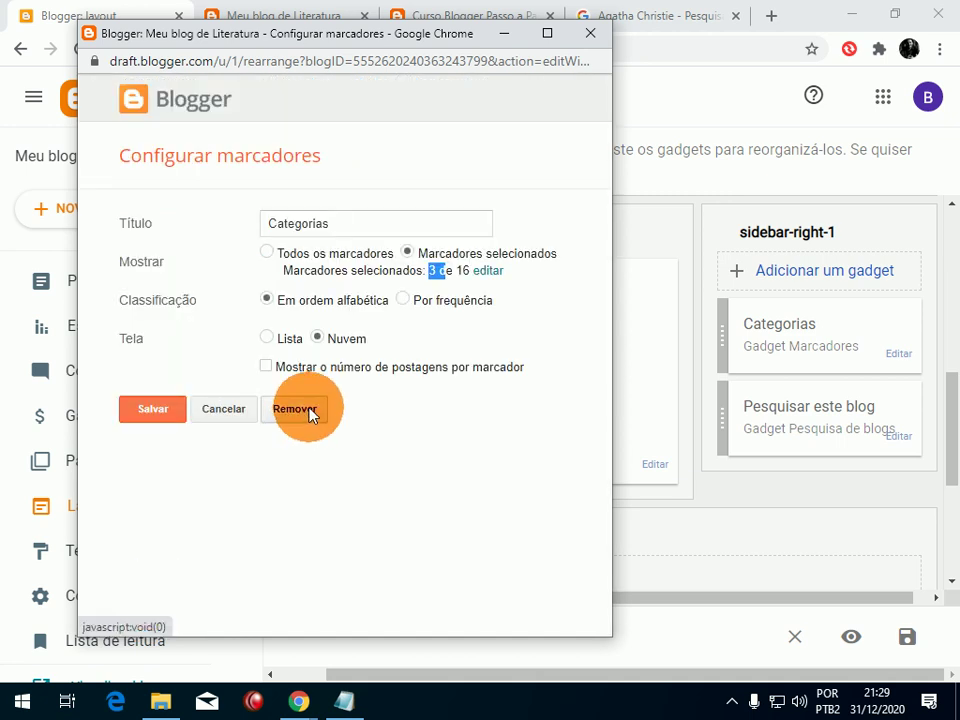
# Display the Categorias gadget as Lista with the number of posts per label, save it, and check the published blog's sidebar.
pyautogui.click(266, 338)
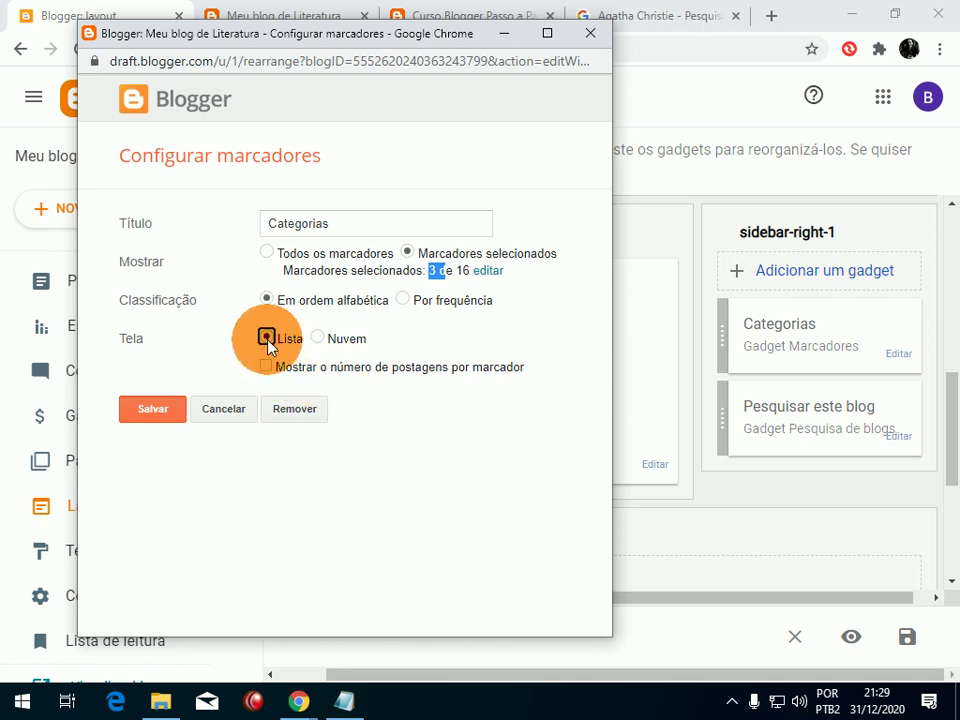
pyautogui.click(266, 366)
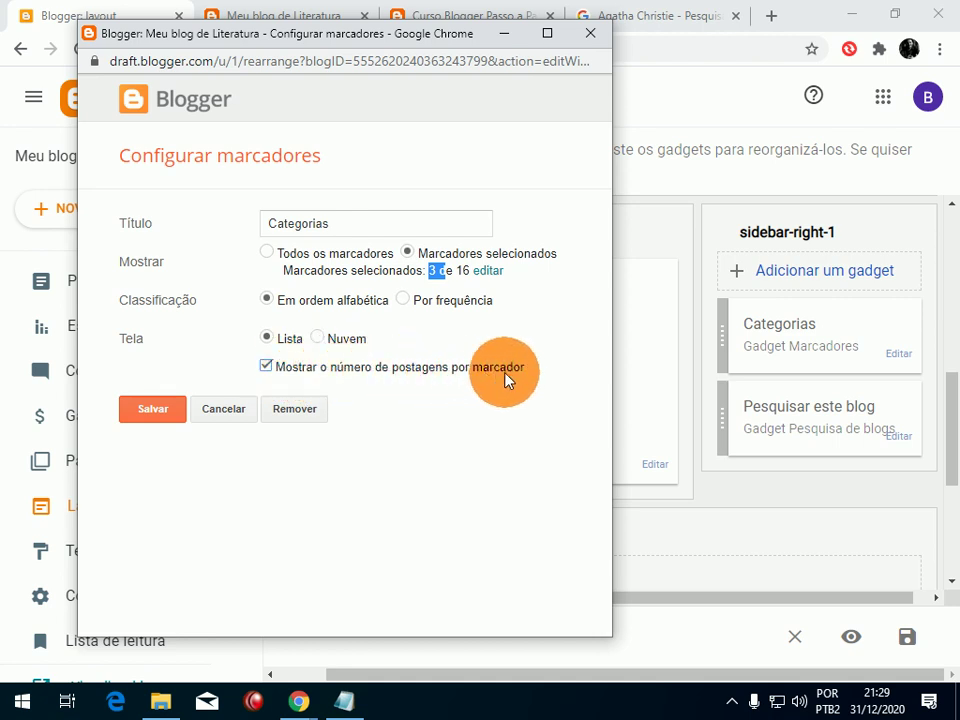
pyautogui.click(170, 410)
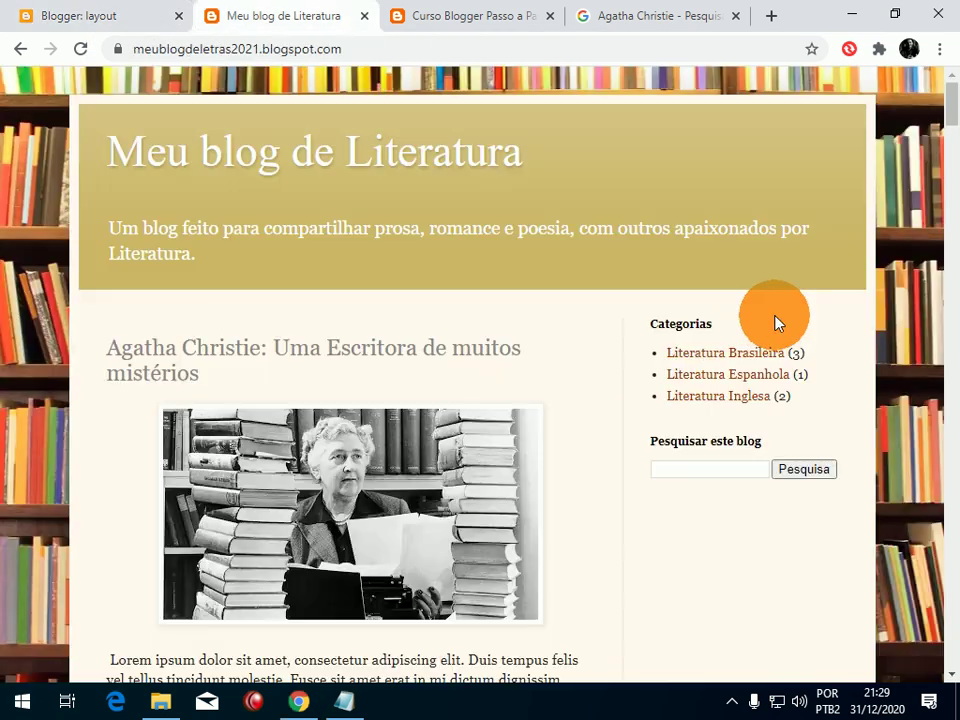
pyautogui.scroll(-1, 768, 323)
pyautogui.scroll(1, 768, 323)
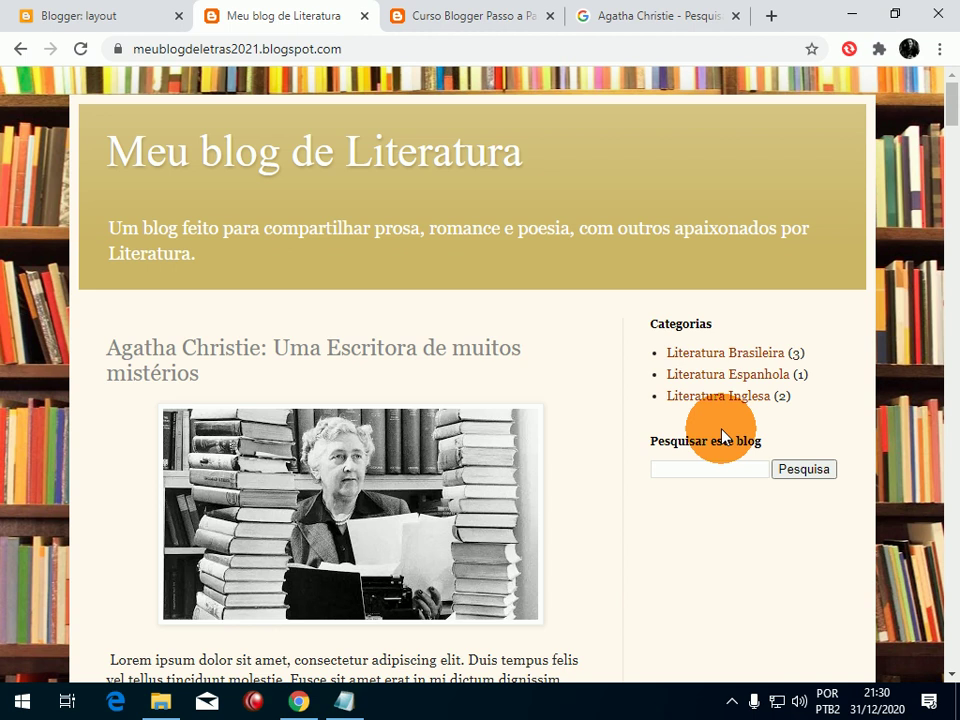
# Add another Marcadores gadget to the sidebar-right-1 section and title it "Assuntos".
pyautogui.click(92, 8)
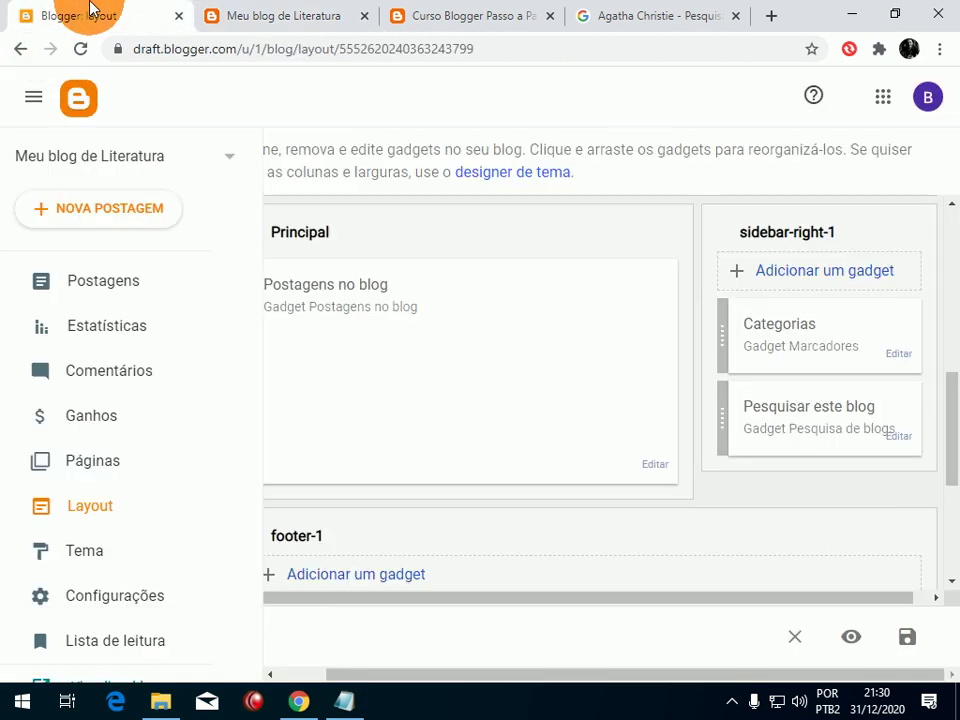
pyautogui.click(836, 278)
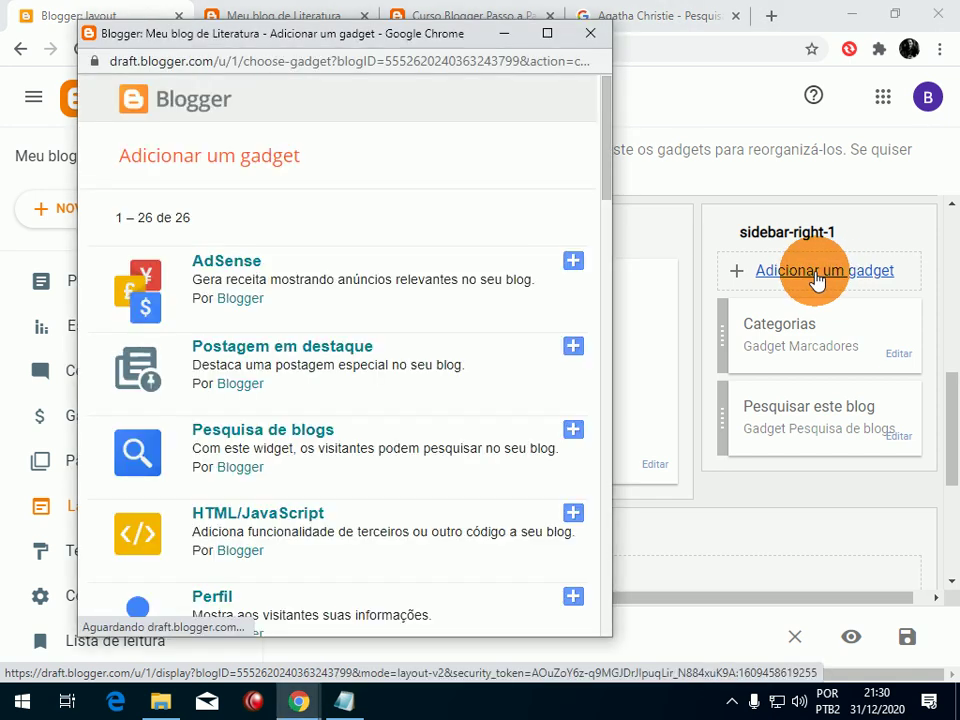
pyautogui.scroll(-8, 246, 187)
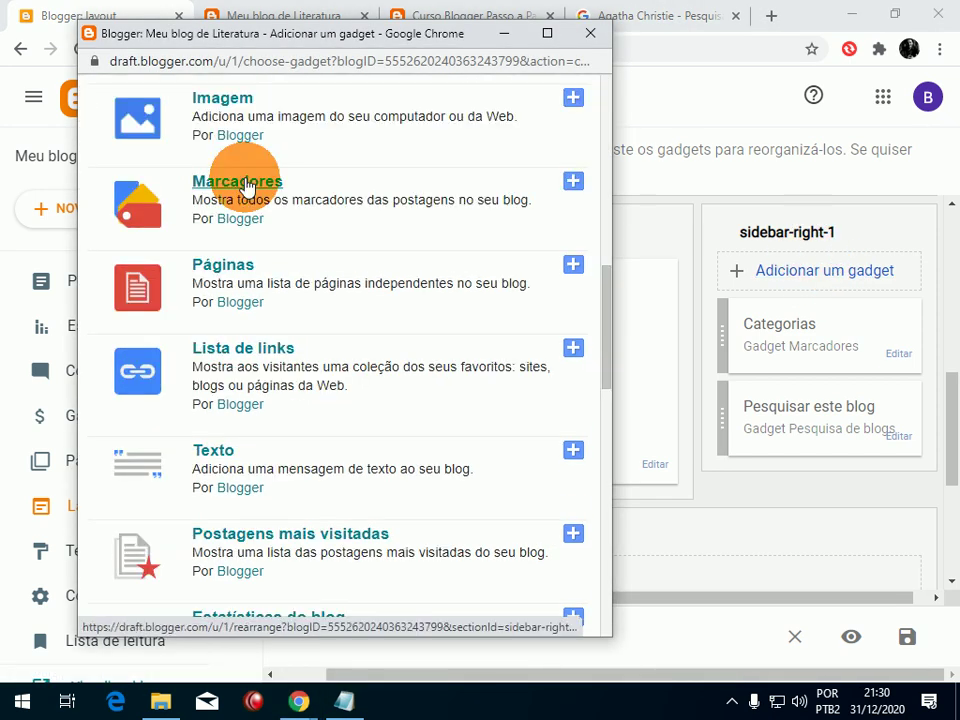
pyautogui.click(246, 185)
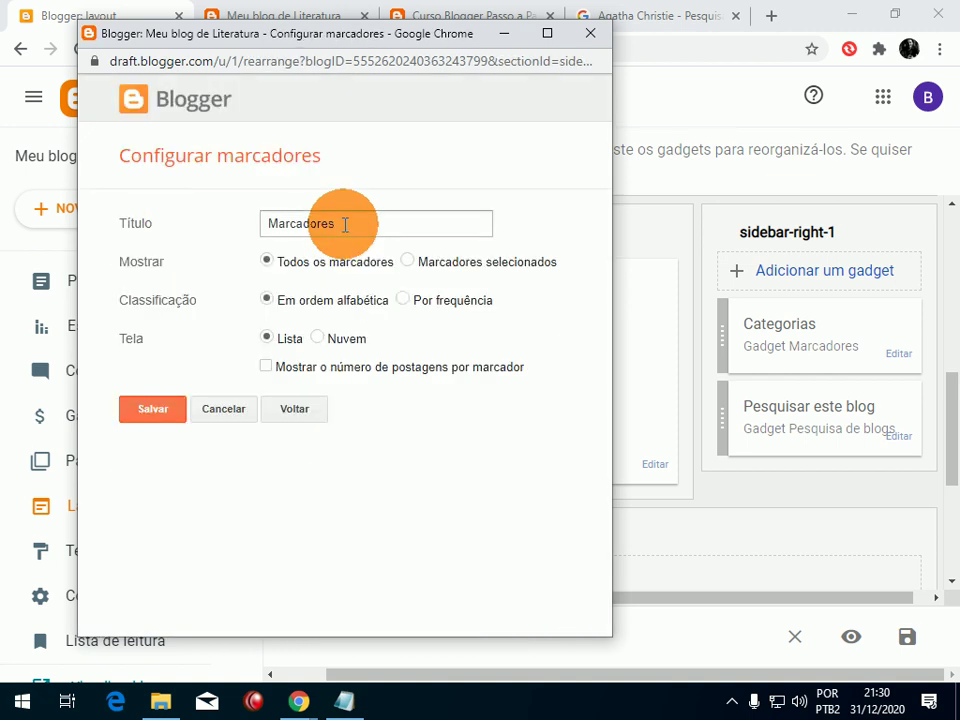
pyautogui.moveTo(358, 221); pyautogui.dragTo(238, 229)
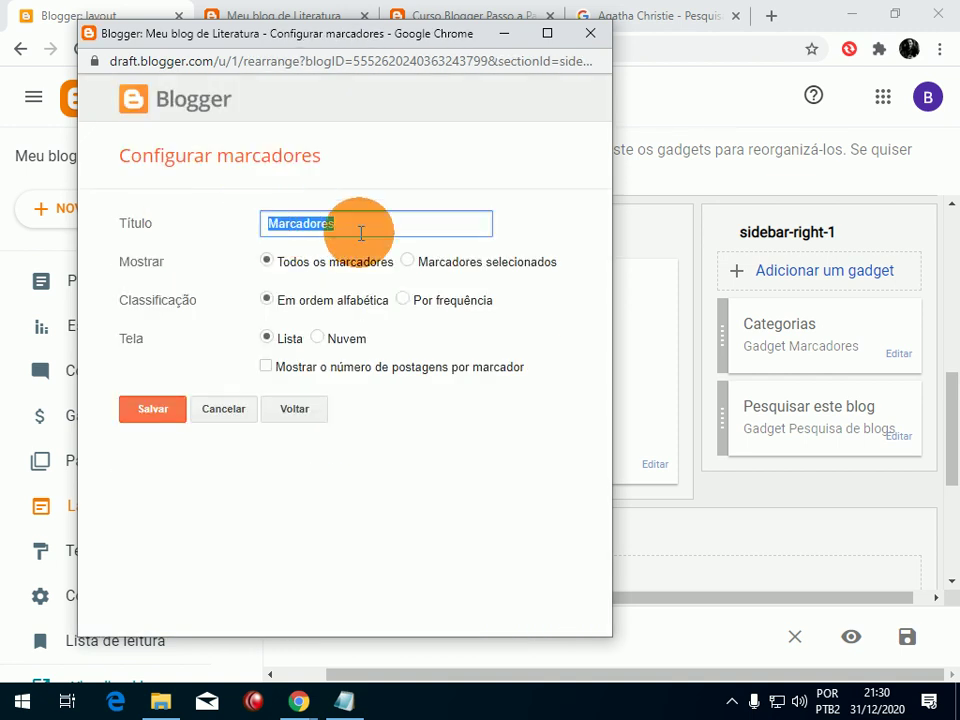
pyautogui.write('Assuntos')
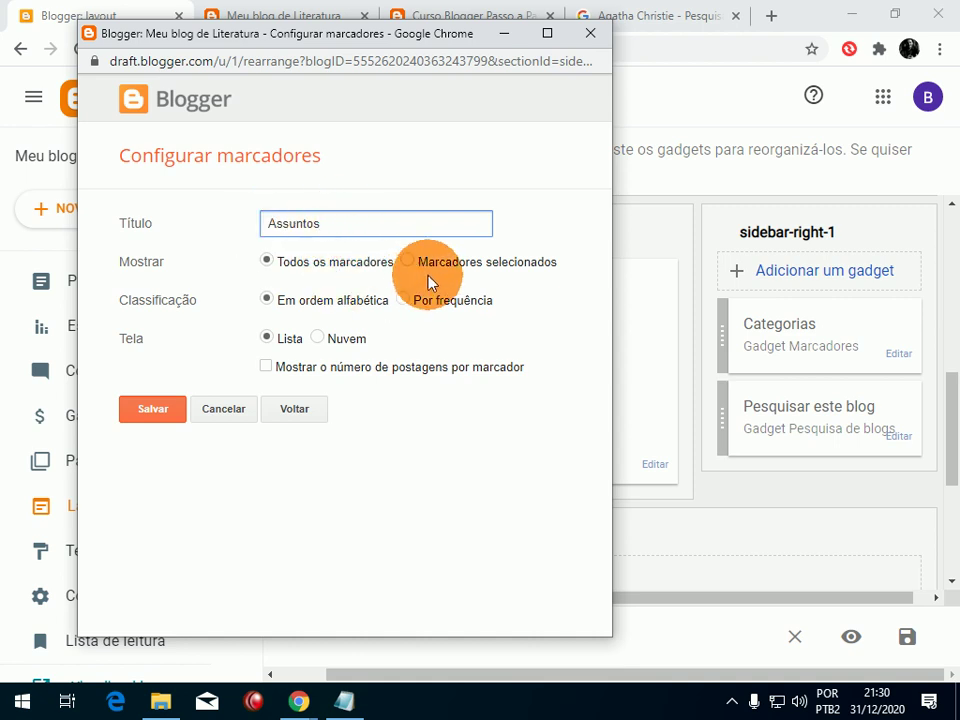
# Limit the Assuntos gadget to the labels Biografia, Contos, Mistério, Poesia, Prosa and Romance, and save the gadget.
pyautogui.click(407, 261)
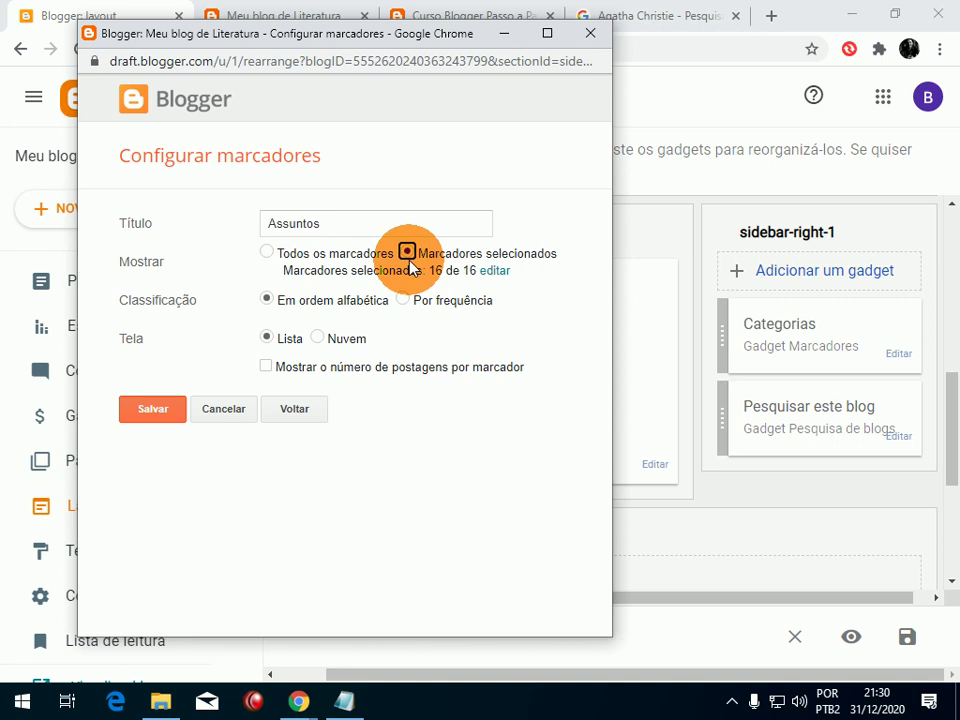
pyautogui.click(497, 272)
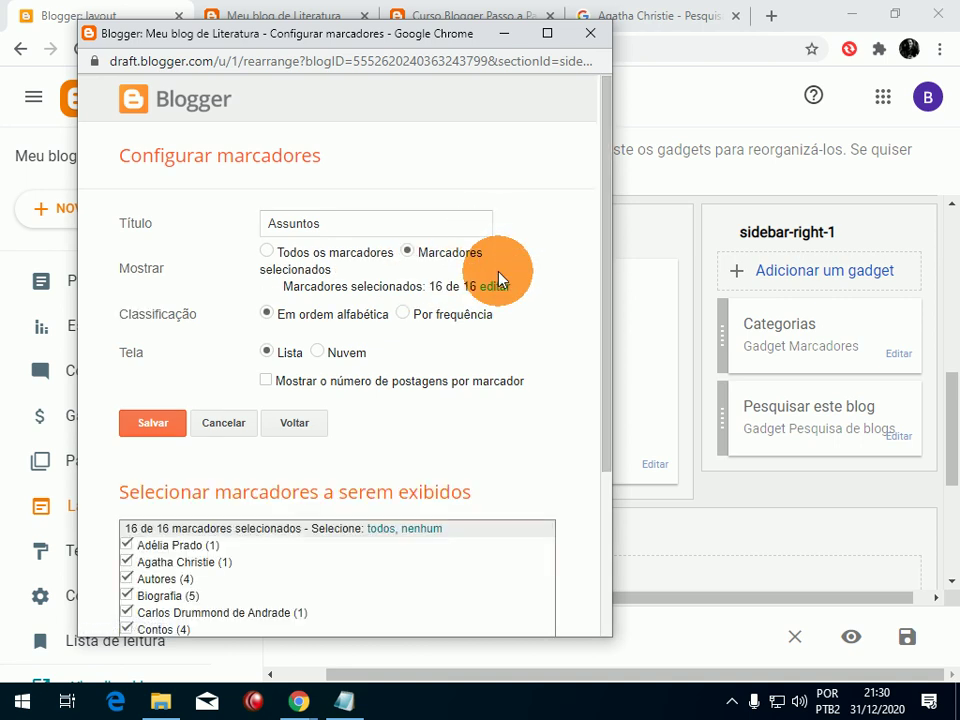
pyautogui.scroll(-3, 499, 279)
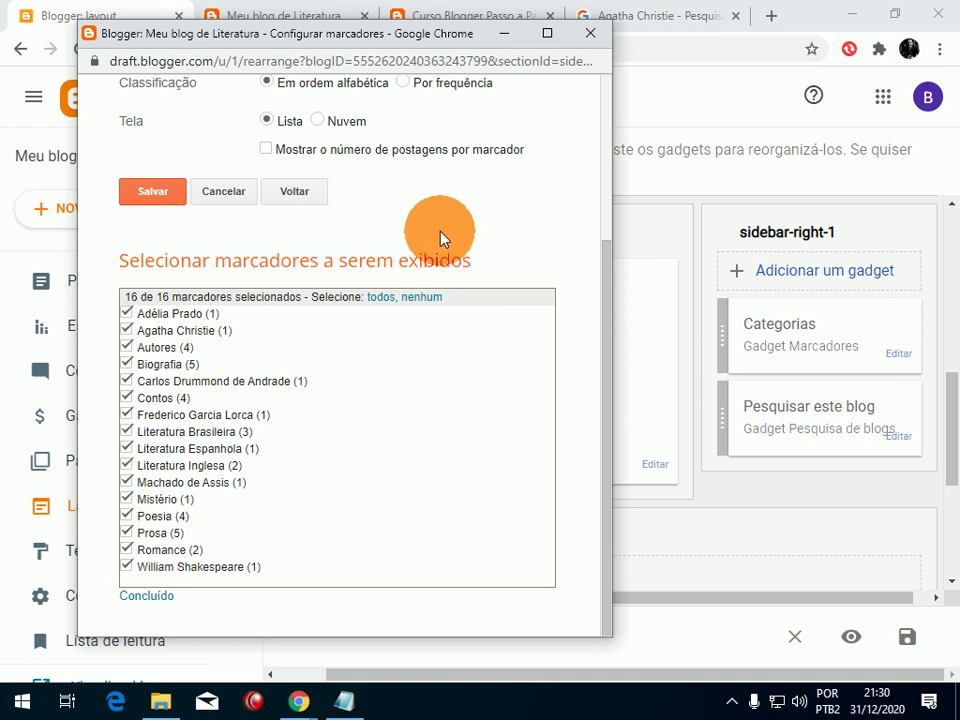
pyautogui.click(428, 298)
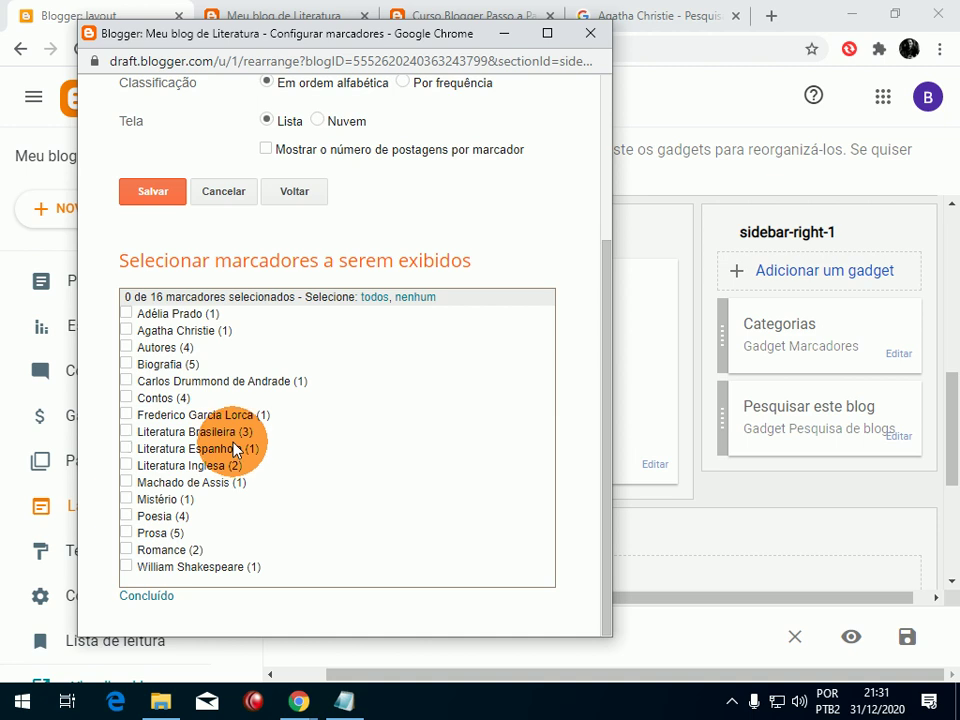
pyautogui.click(126, 550)
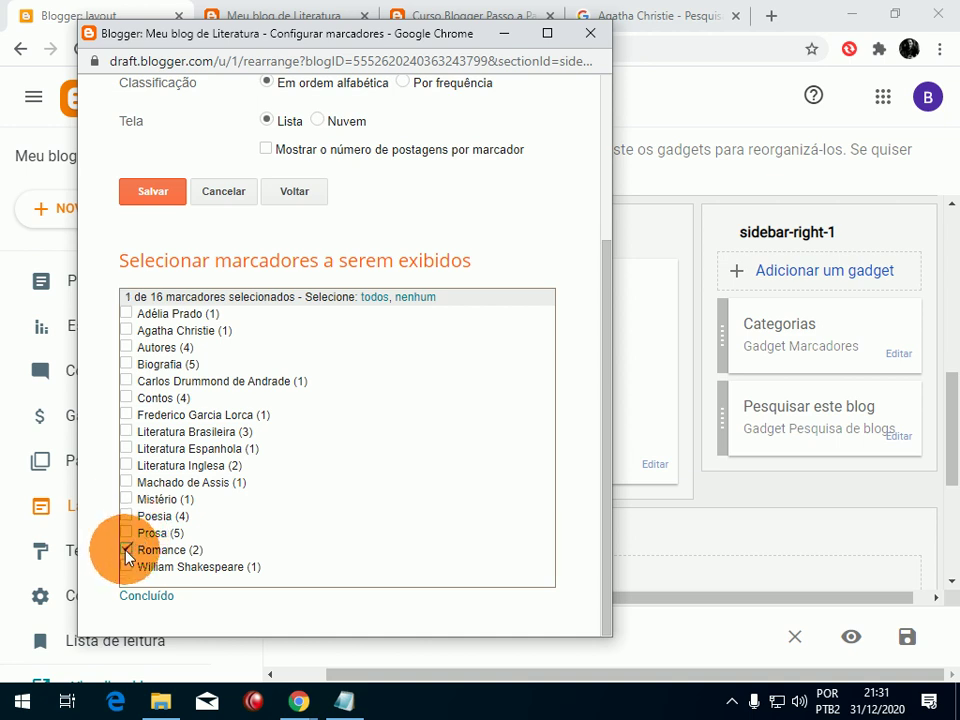
pyautogui.click(127, 534)
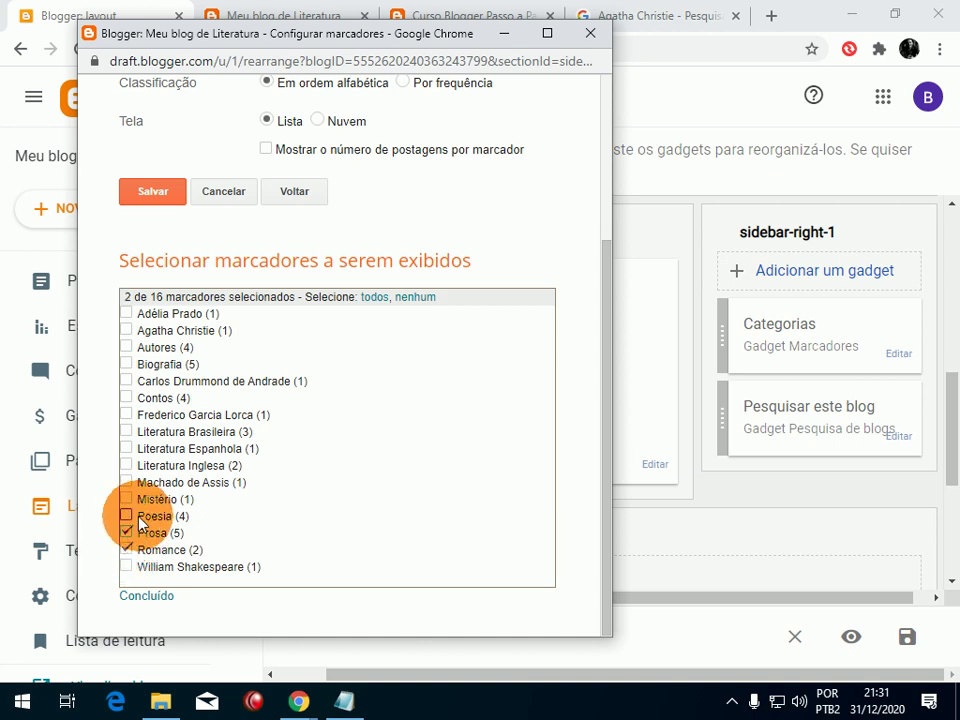
pyautogui.click(127, 517)
pyautogui.click(128, 500)
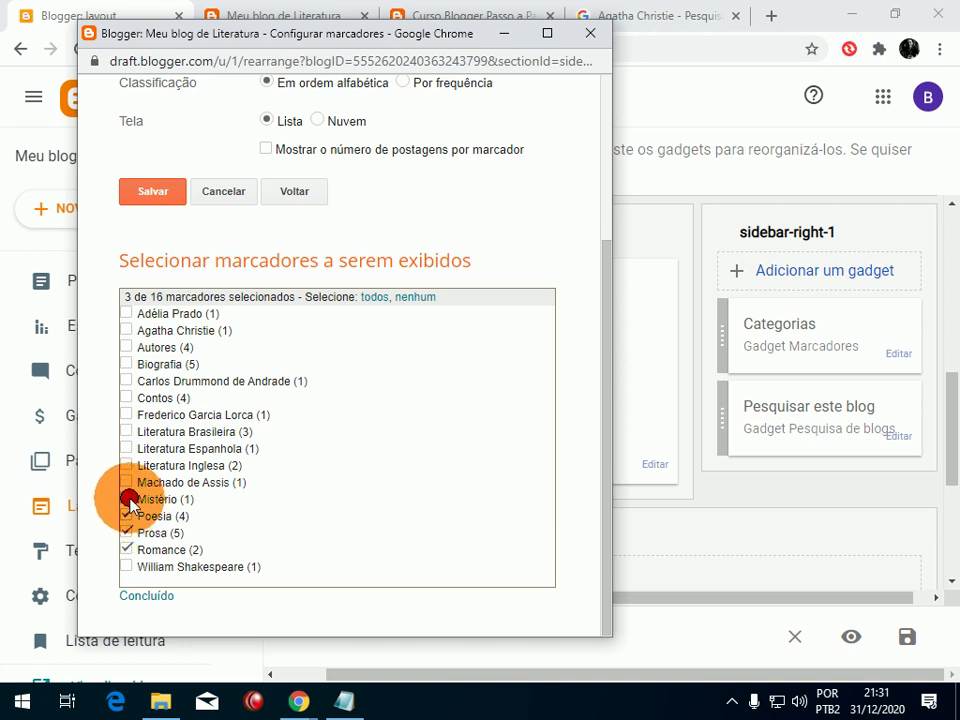
pyautogui.click(128, 368)
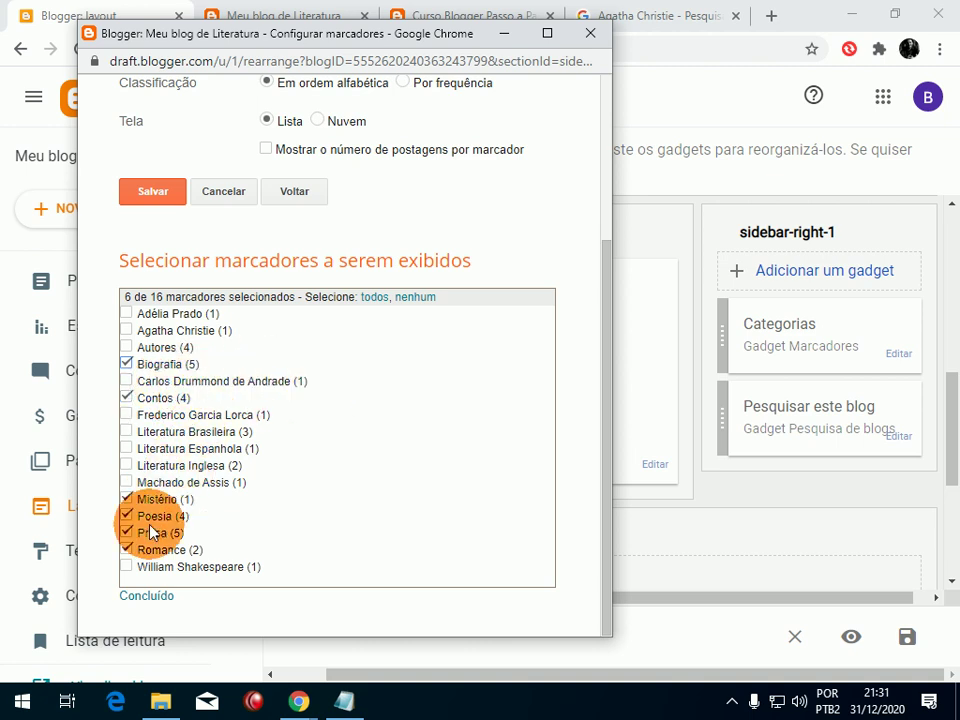
pyautogui.click(155, 596)
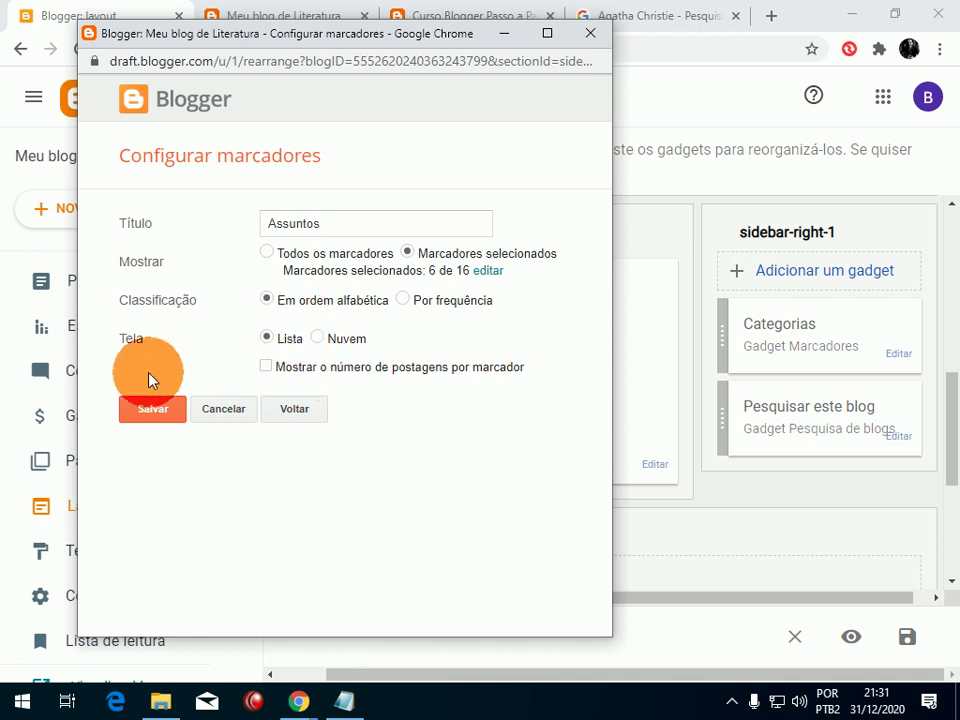
pyautogui.click(166, 413)
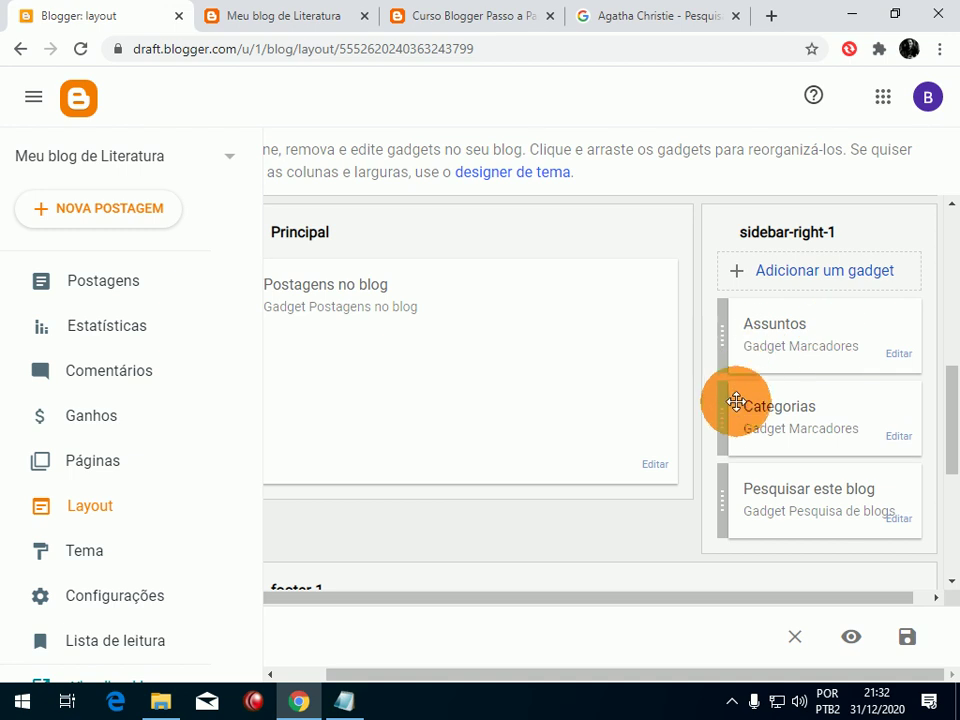
# Move the Categorias gadget above Assuntos in sidebar-right-1, save the layout, and check the order on the published blog.
pyautogui.moveTo(728, 417); pyautogui.dragTo(733, 318)
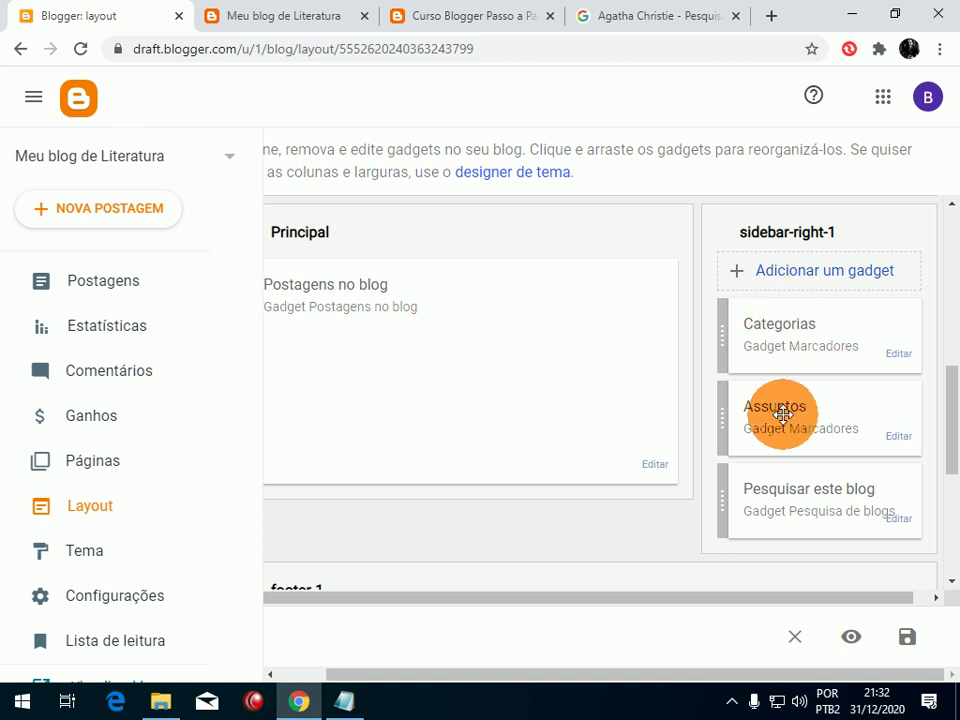
pyautogui.click(909, 645)
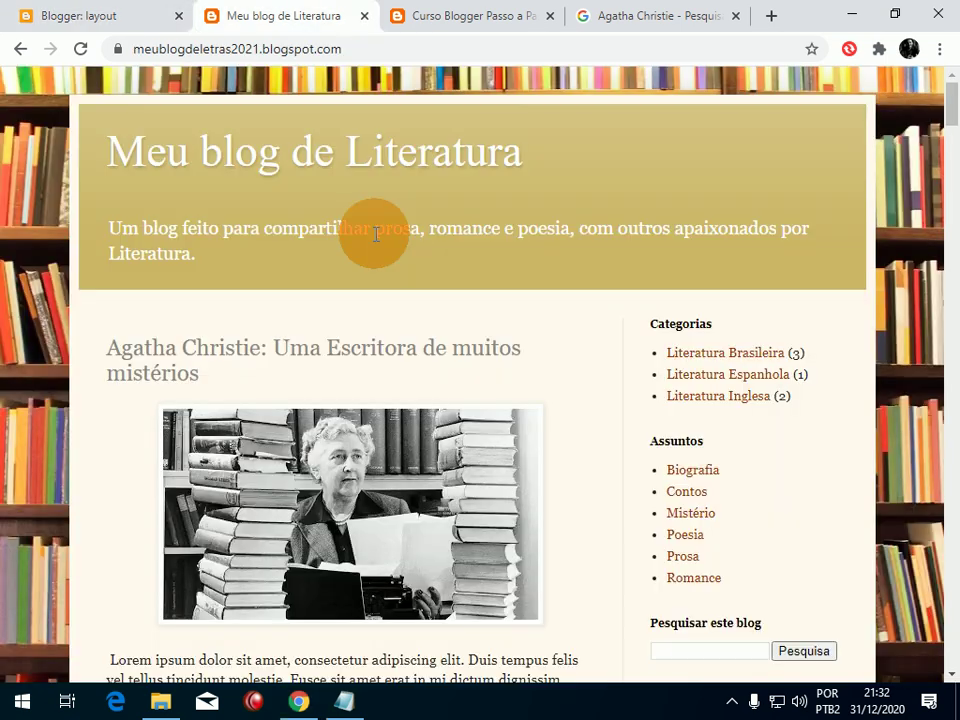
pyautogui.scroll(-1, 376, 234)
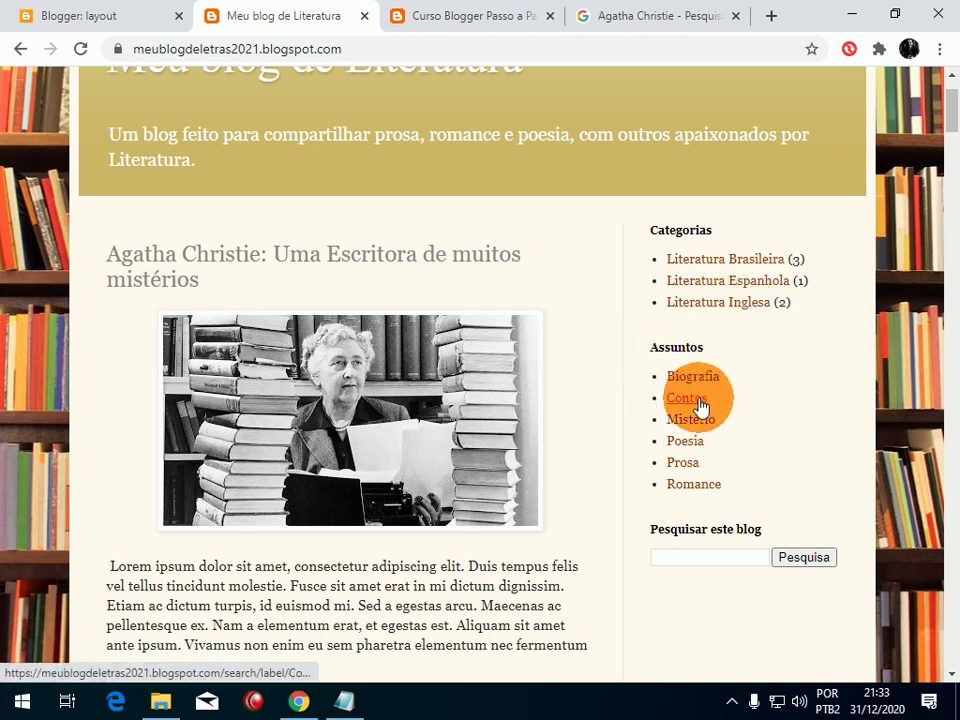
# Open the Prosa label from the Assuntos list on the published blog and look through its posts.
pyautogui.click(687, 464)
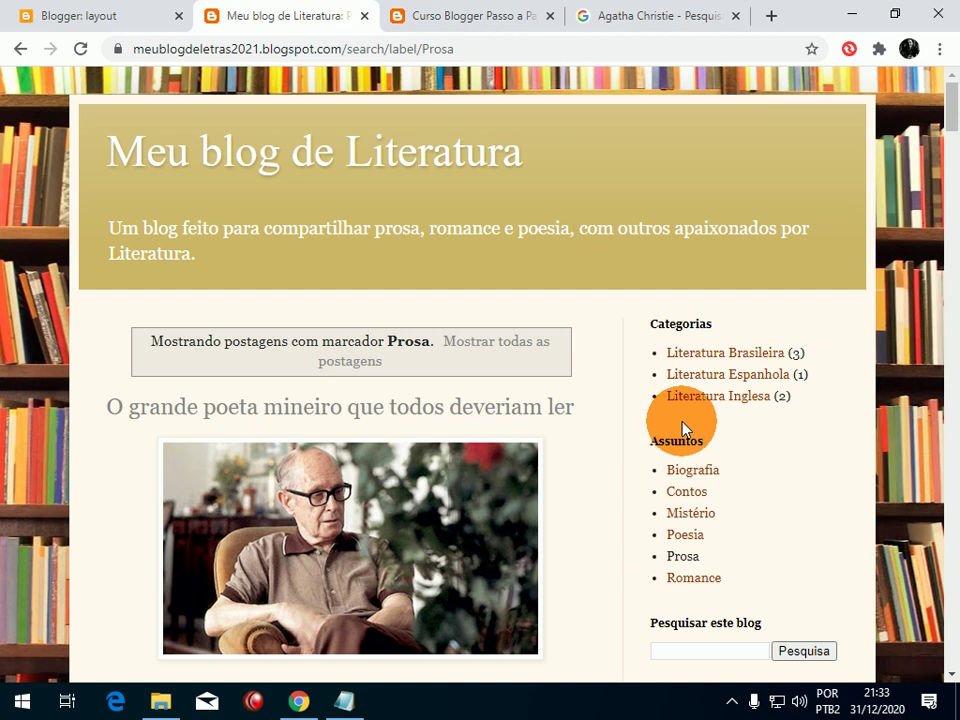
pyautogui.scroll(-1, 690, 412)
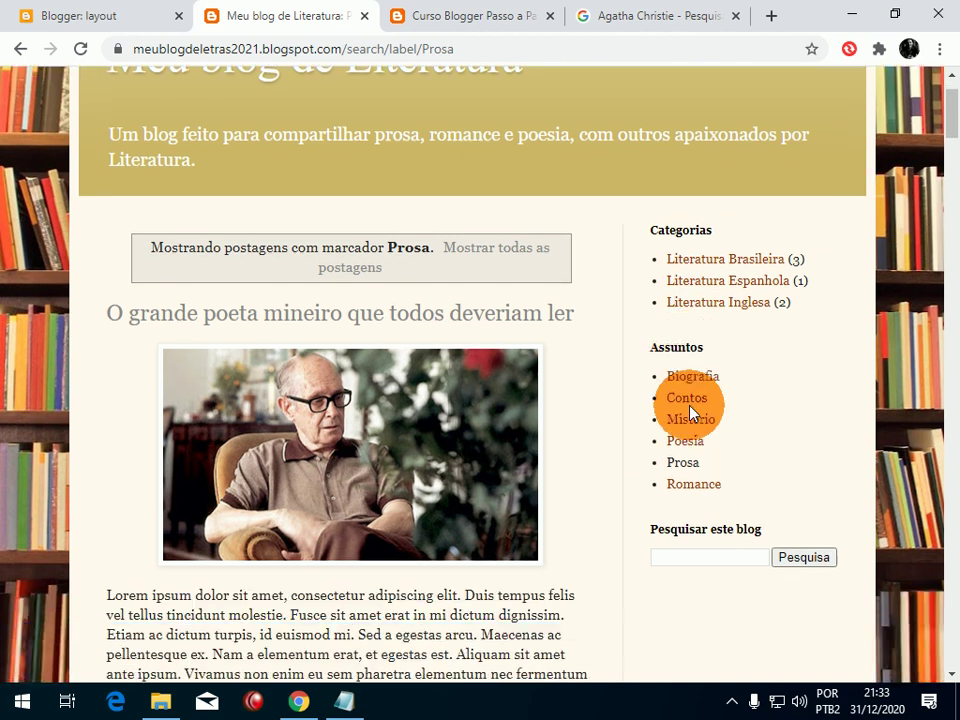
pyautogui.scroll(-7, 476, 372)
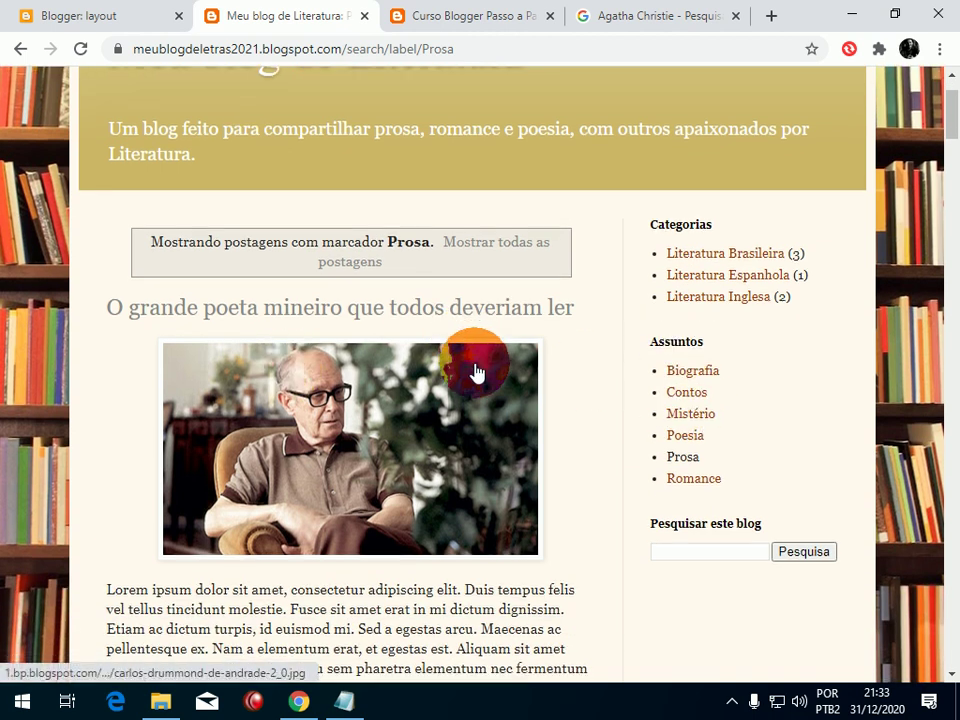
# Look through the remaining Prosa posts and open the Contos label from the Assuntos list to view its posts.
pyautogui.scroll(-6, 476, 372)
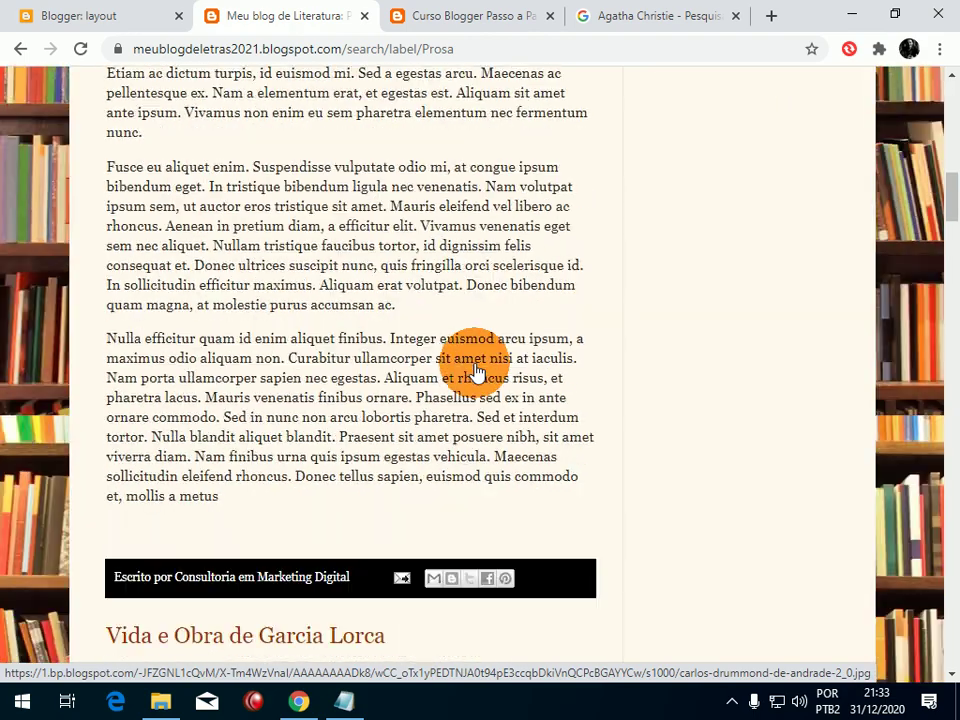
pyautogui.scroll(-6, 357, 383)
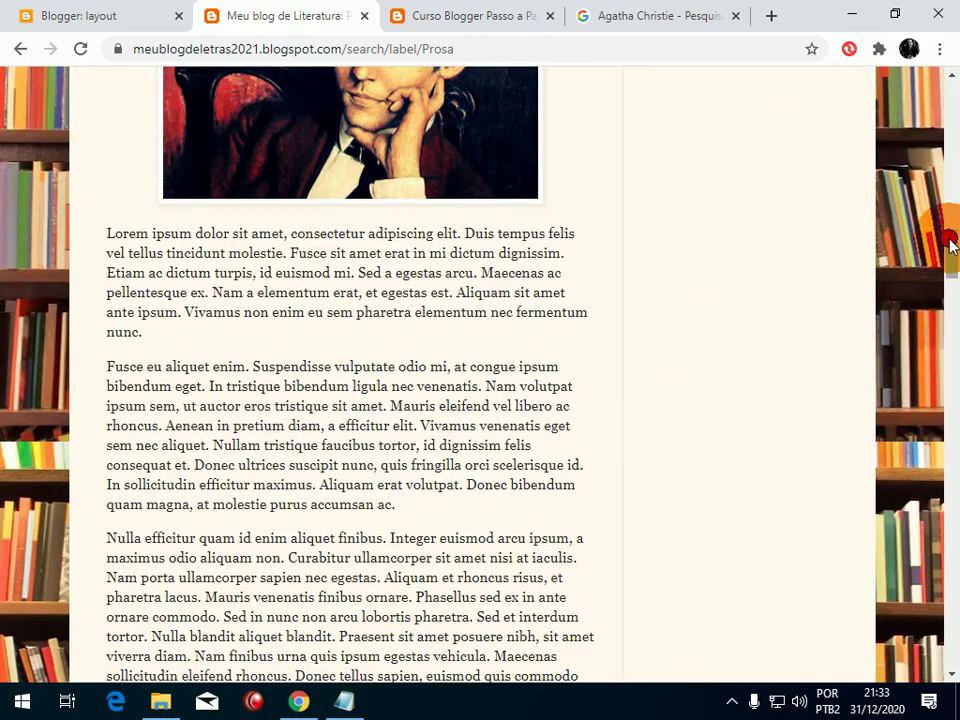
pyautogui.scroll(18, 940, 265)
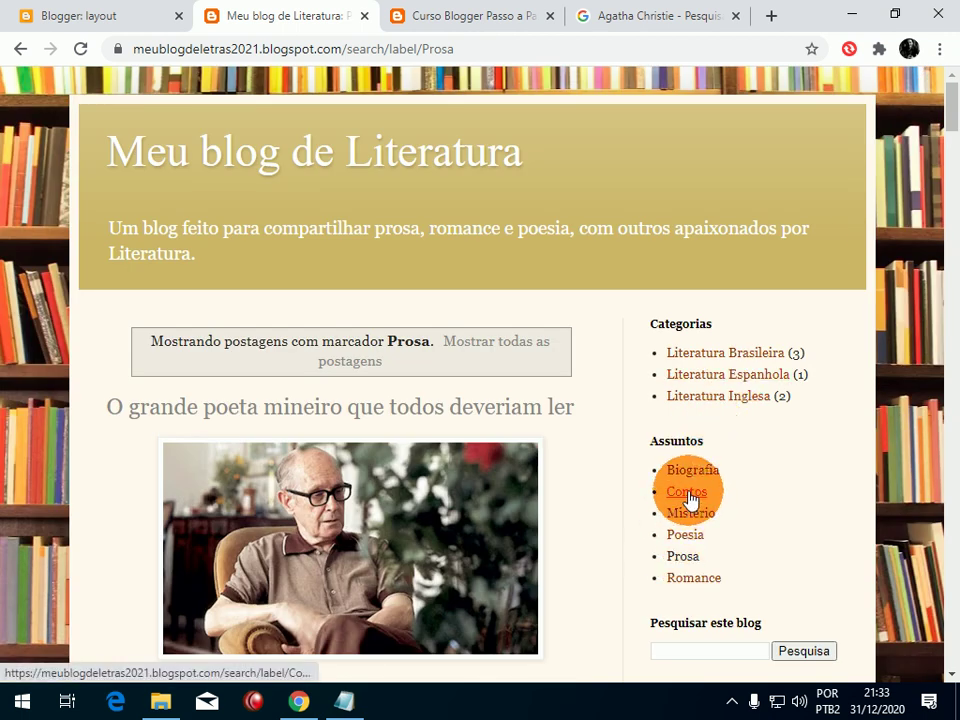
pyautogui.click(687, 492)
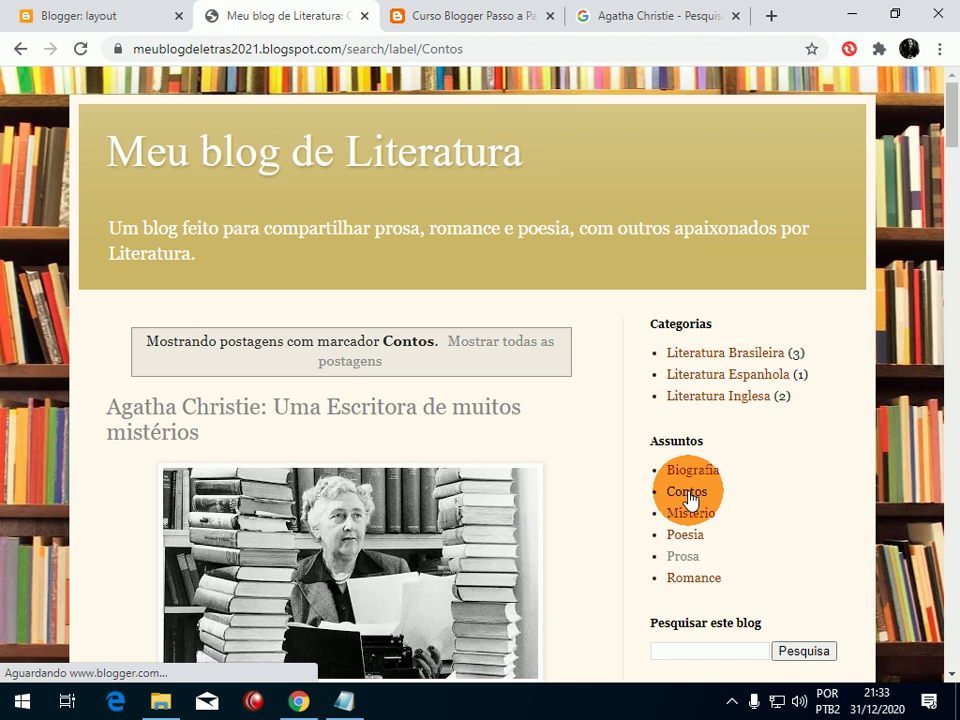
pyautogui.click(161, 340)
pyautogui.moveTo(161, 340); pyautogui.dragTo(439, 340)
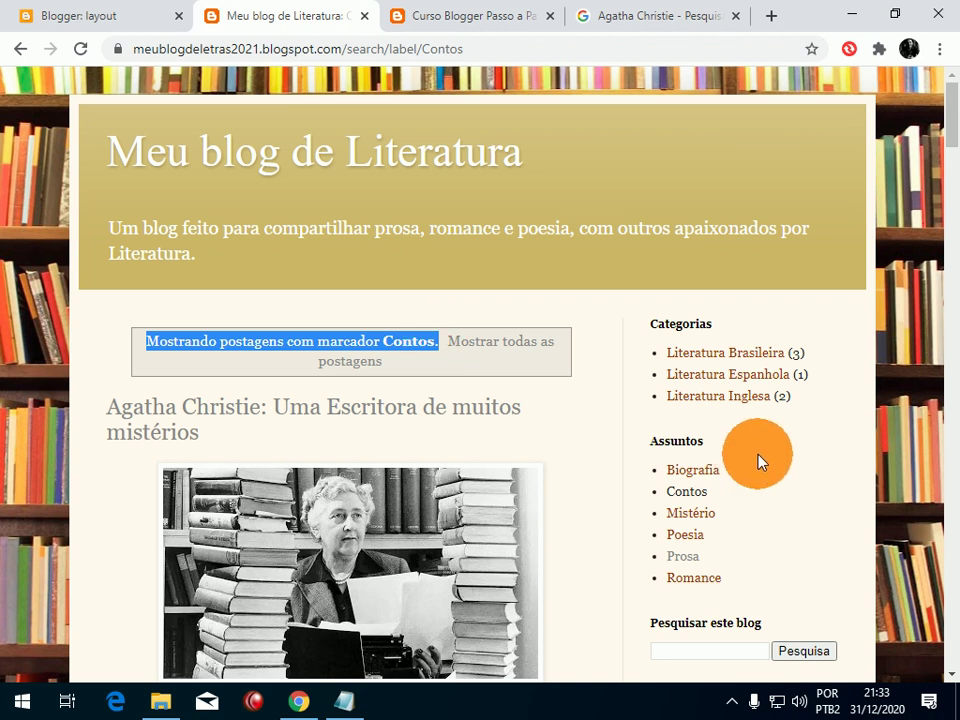
pyautogui.scroll(-2, 760, 459)
pyautogui.scroll(2, 762, 457)
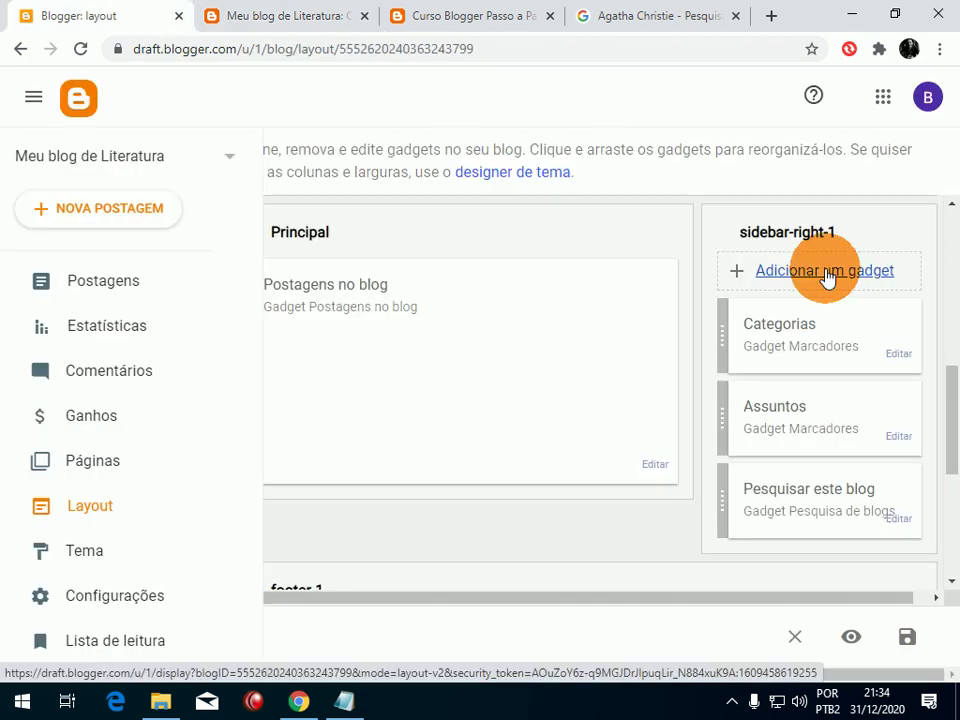
# Add a third Marcadores gadget to the sidebar-right-1 section in the Blogger layout and title it "Autores".
pyautogui.click(826, 278)
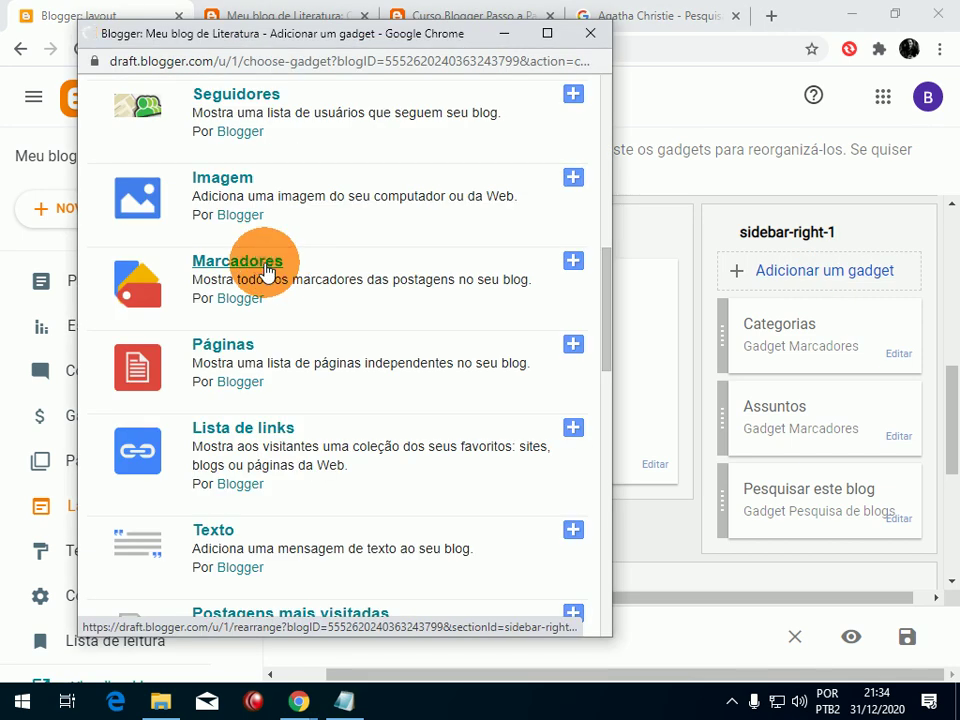
pyautogui.click(267, 268)
pyautogui.moveTo(347, 221); pyautogui.dragTo(259, 227)
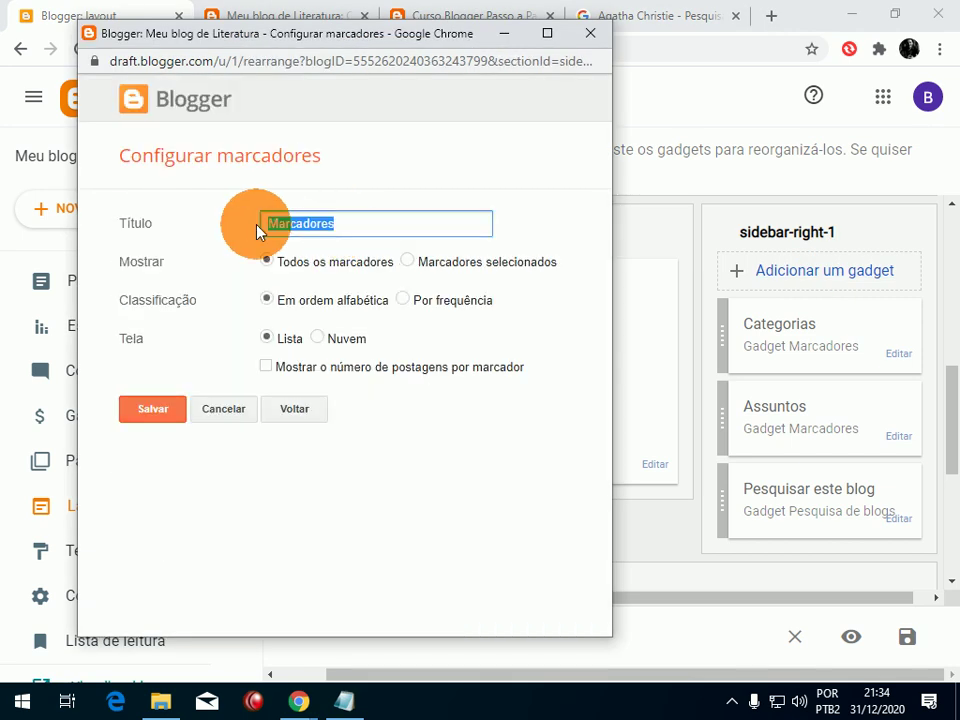
pyautogui.press('BackSpace')
pyautogui.write('Autores')
pyautogui.click(322, 224)
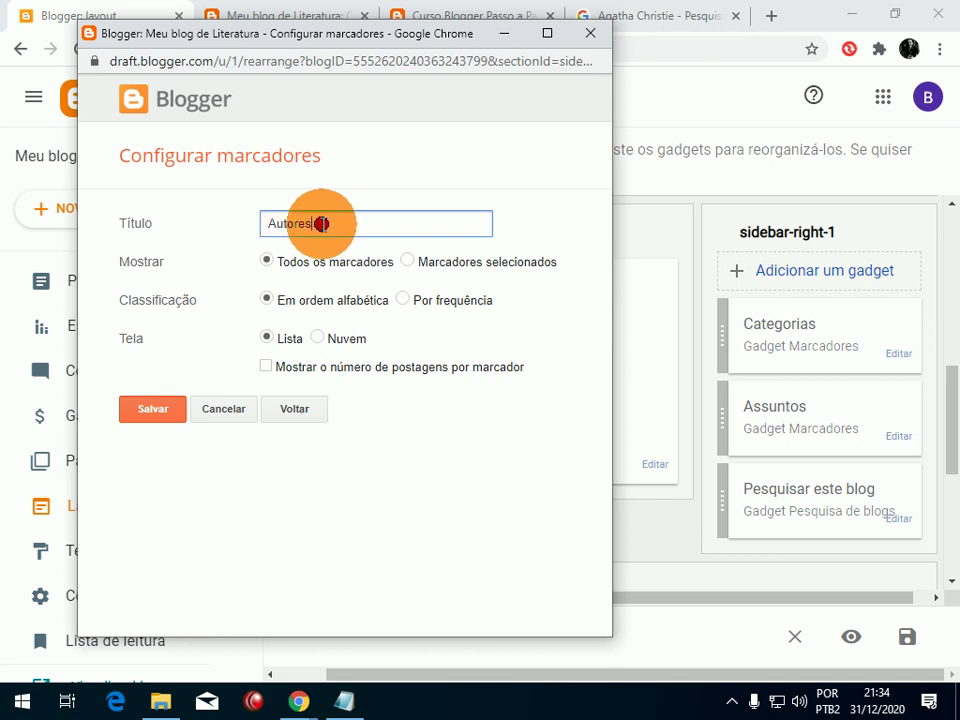
# Limit the Autores gadget to the labels Adélia Prado, Agatha Christie, Carlos Drummond de Andrade, Frederico Garcia Lorca, Machado de Assis and William Shakespeare, and save it.
pyautogui.click(406, 261)
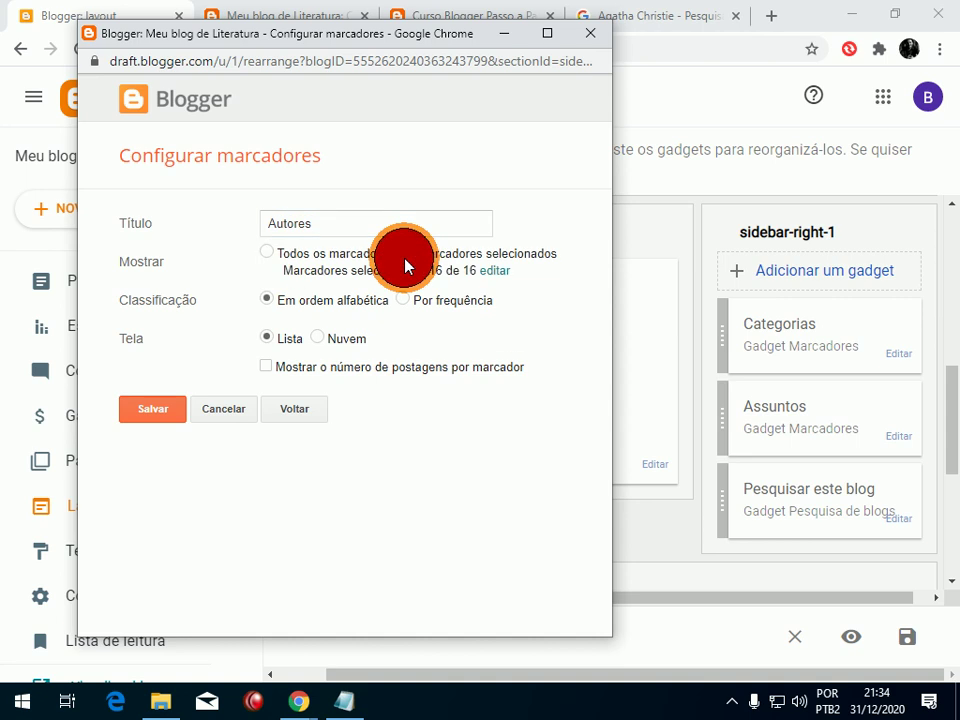
pyautogui.click(498, 272)
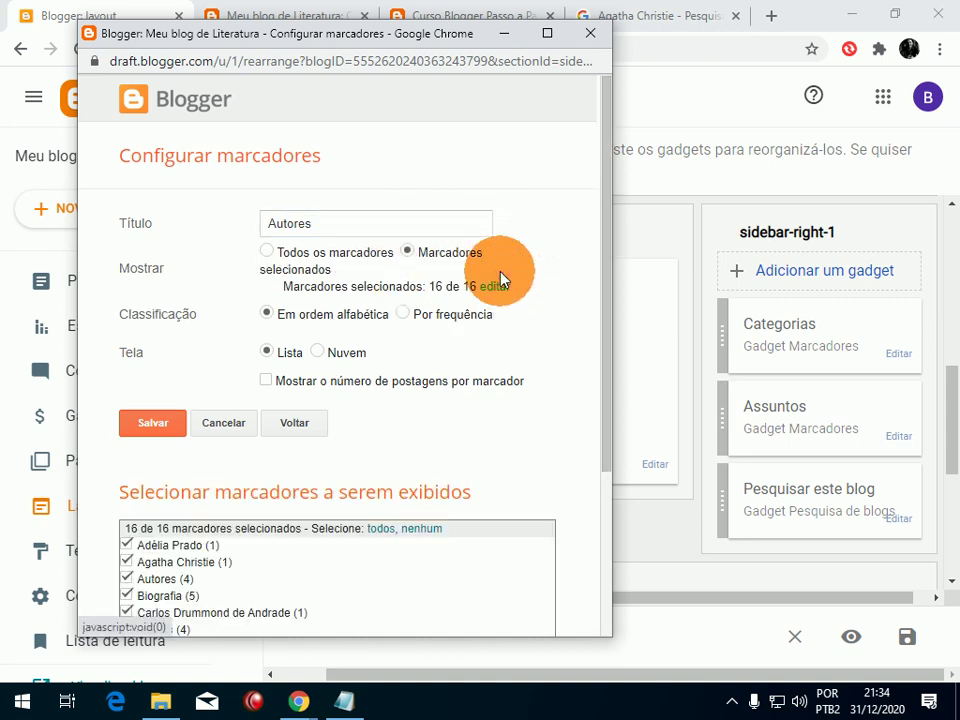
pyautogui.scroll(-3, 490, 295)
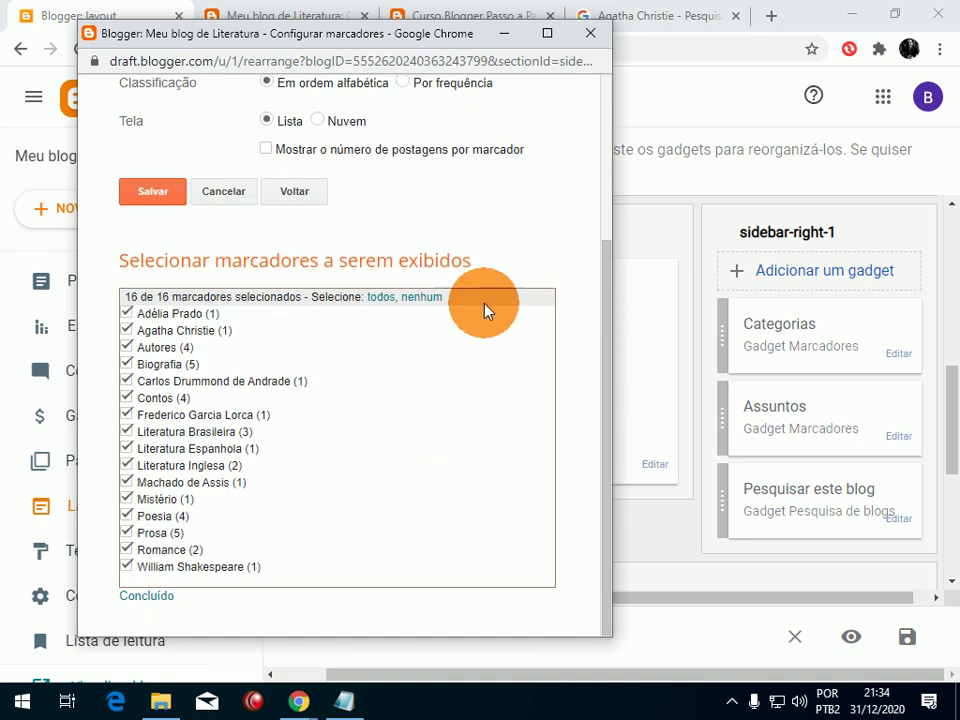
pyautogui.click(421, 298)
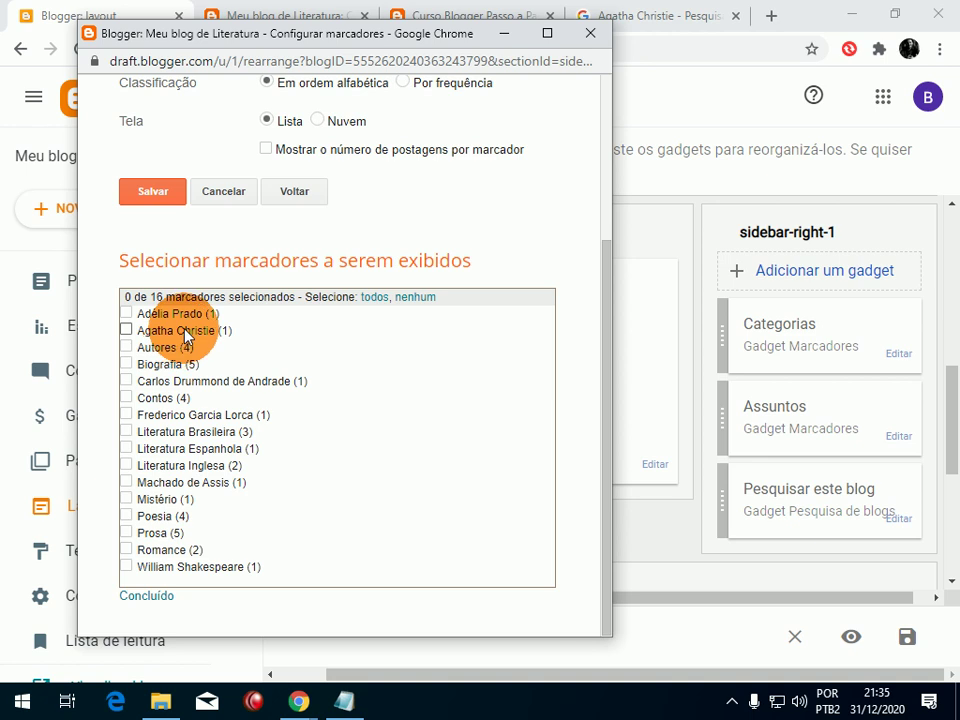
pyautogui.click(127, 330)
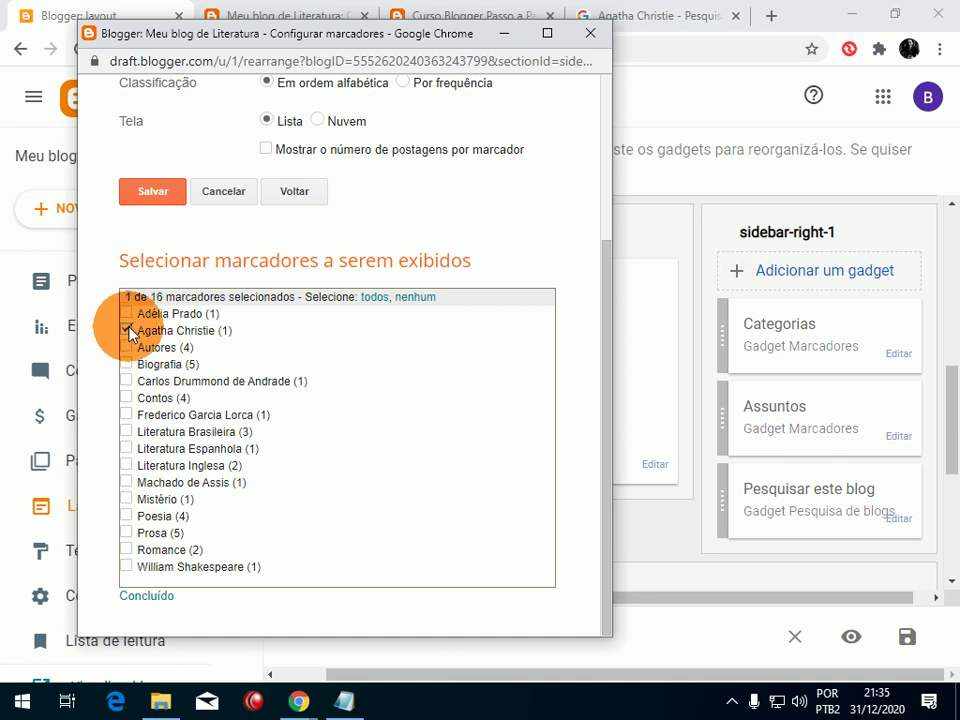
pyautogui.click(127, 313)
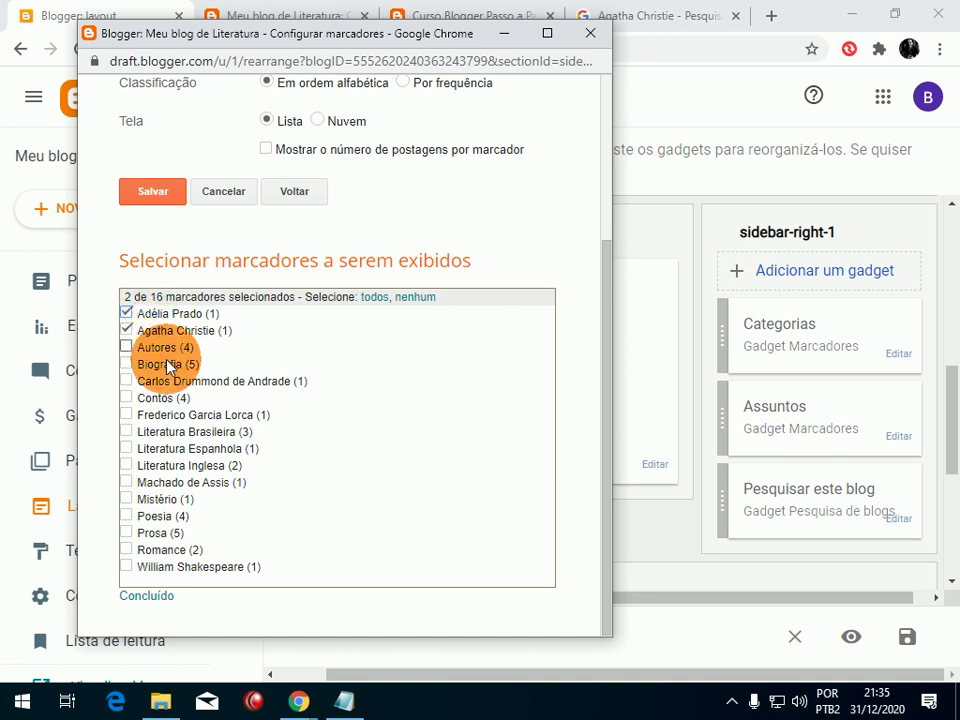
pyautogui.click(126, 381)
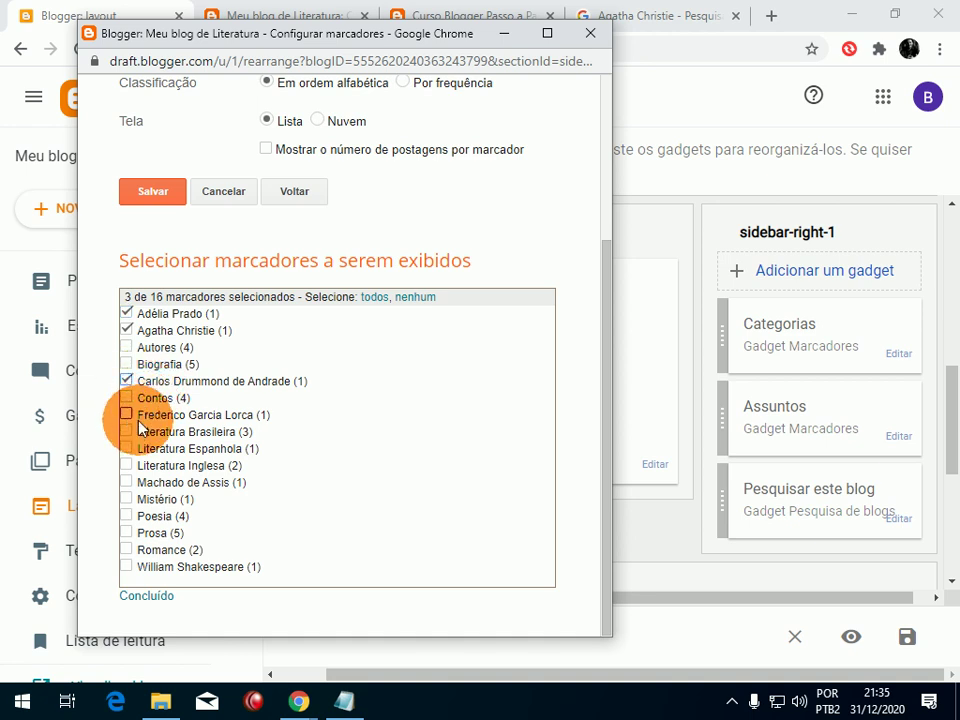
pyautogui.click(126, 415)
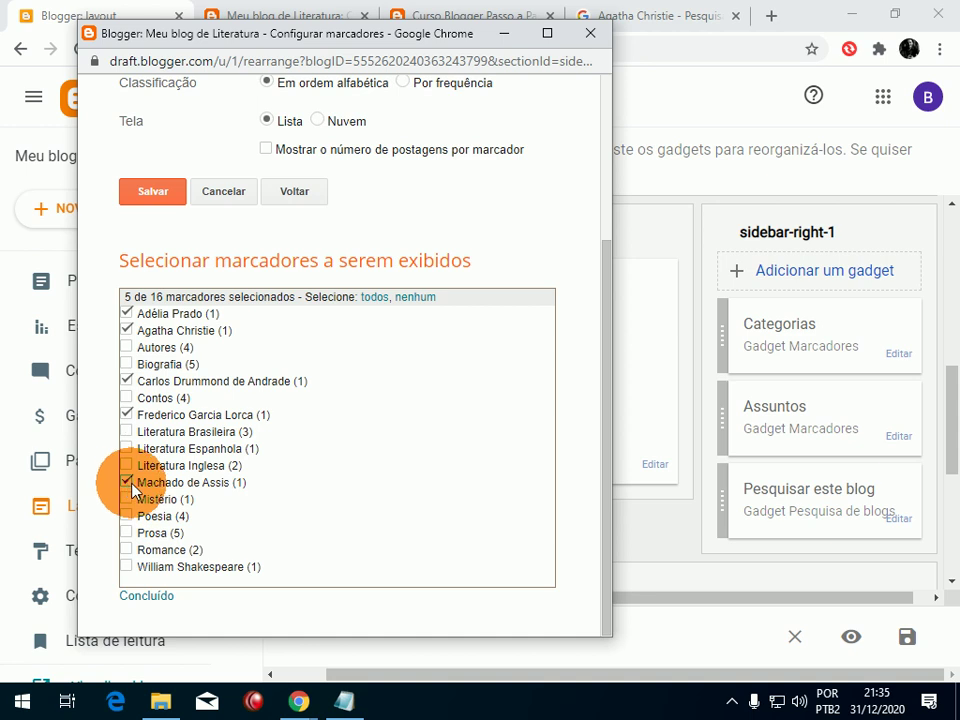
pyautogui.click(126, 568)
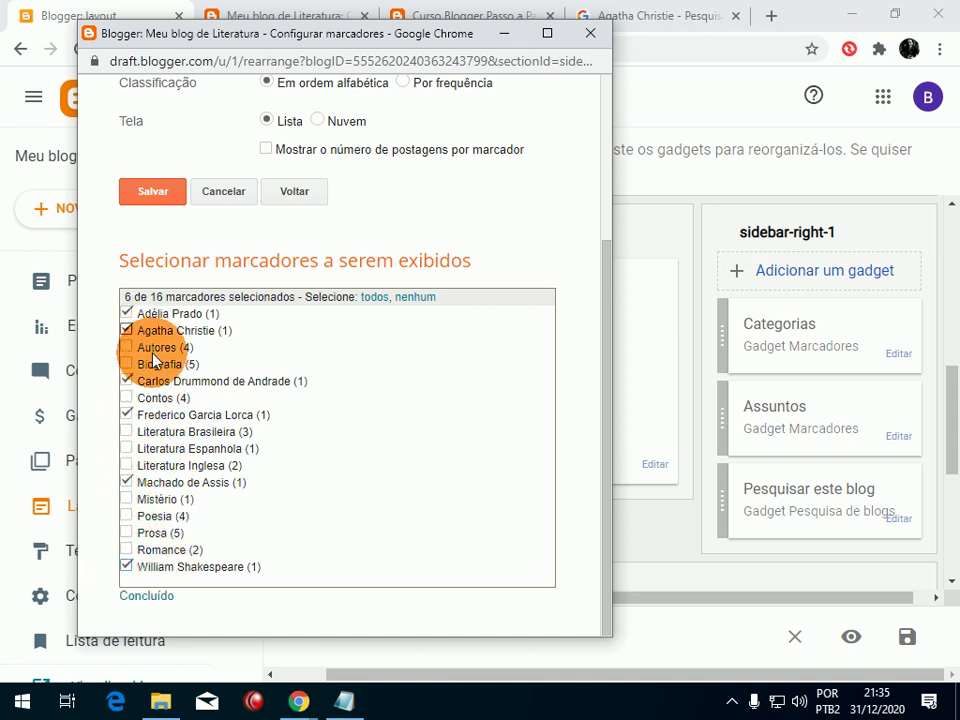
pyautogui.scroll(2, 178, 439)
pyautogui.scroll(-2, 208, 437)
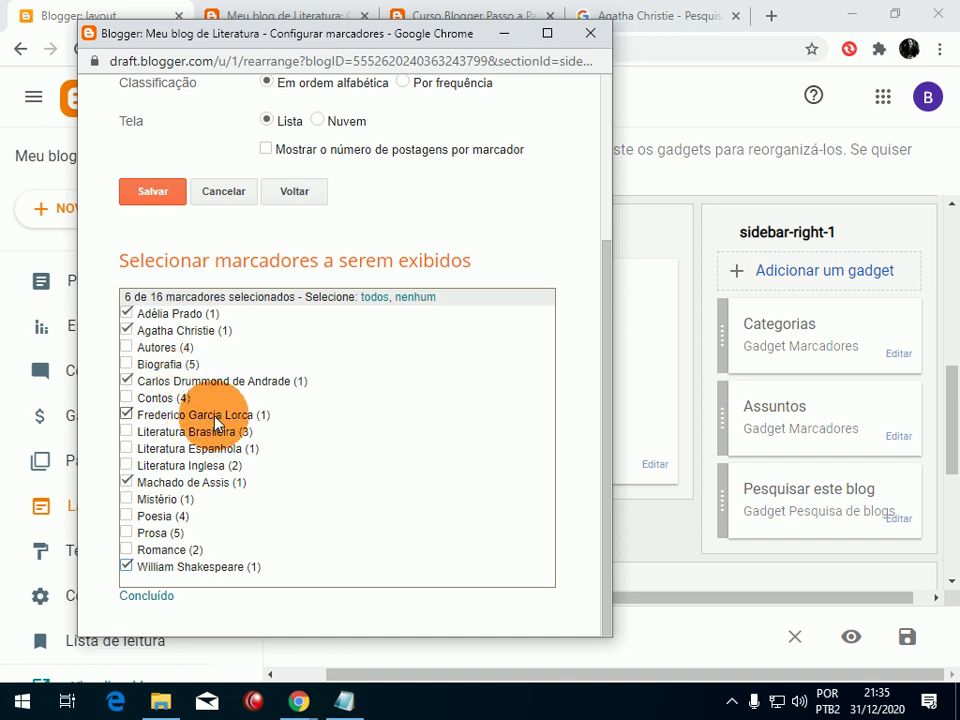
pyautogui.click(146, 596)
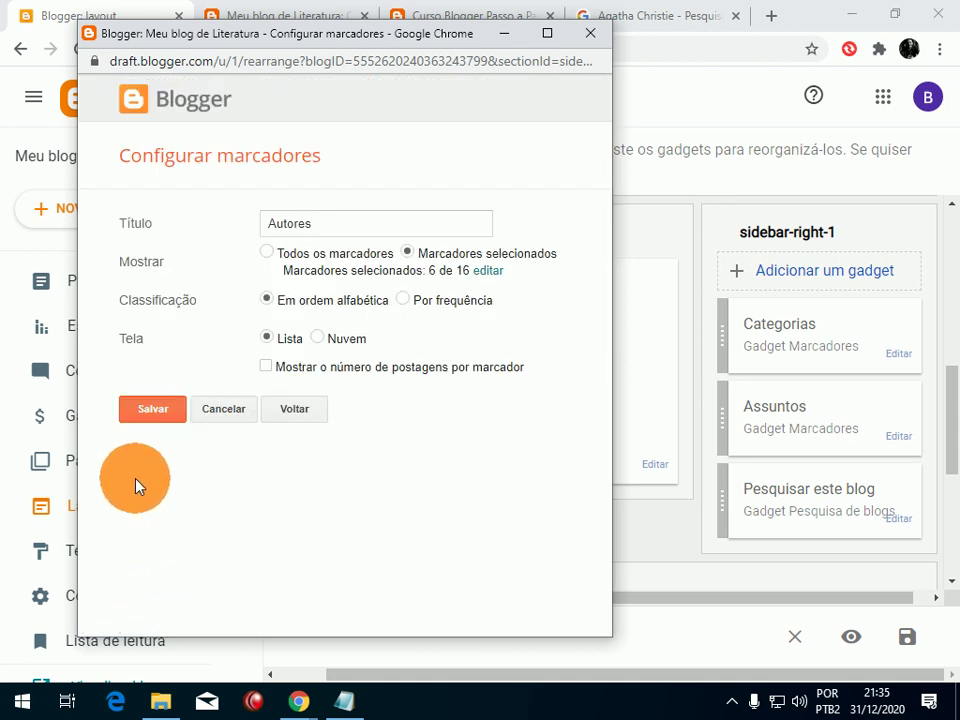
pyautogui.click(155, 410)
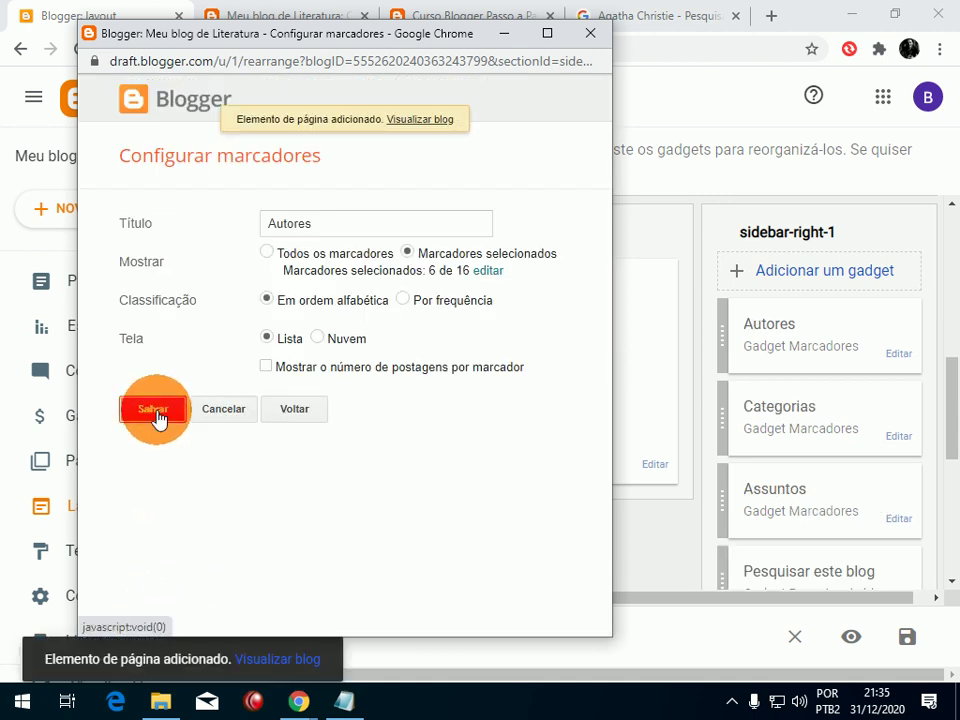
# Move the Autores gadget below Assuntos in sidebar-right-1, save the layout, and check the sidebar on the published blog.
pyautogui.moveTo(724, 323); pyautogui.dragTo(748, 452)
pyautogui.scroll(-2, 748, 452)
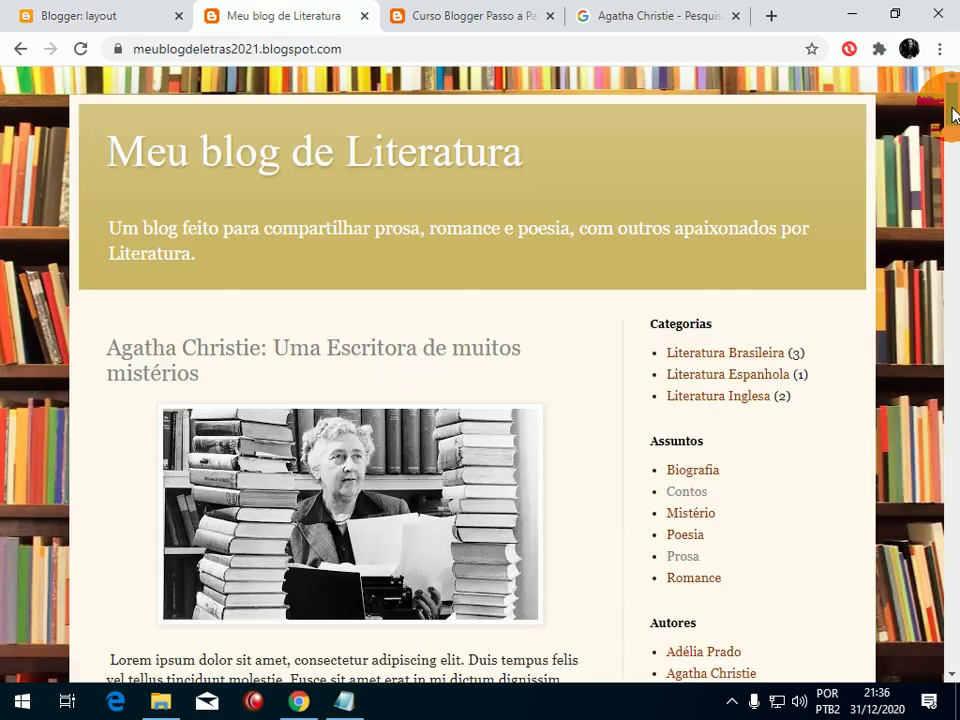
pyautogui.moveTo(953, 108); pyautogui.dragTo(955, 128)
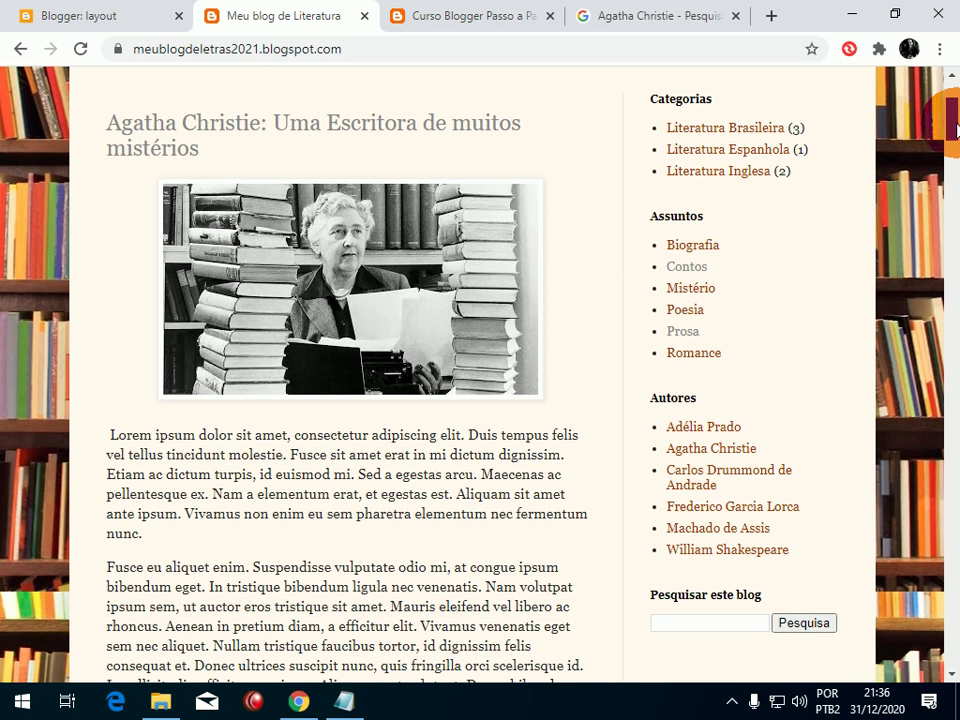
pyautogui.moveTo(957, 131); pyautogui.dragTo(957, 131)
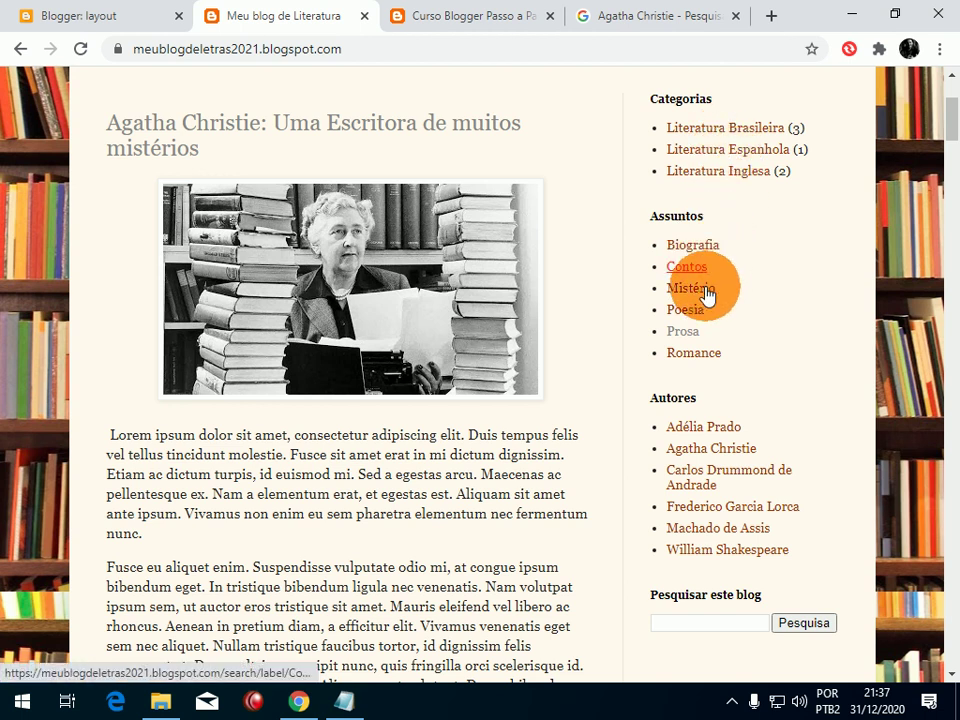
# Review the Assuntos and Autores lists, and open the Machado de Assis label to look through its posts.
pyautogui.scroll(-1, 710, 320)
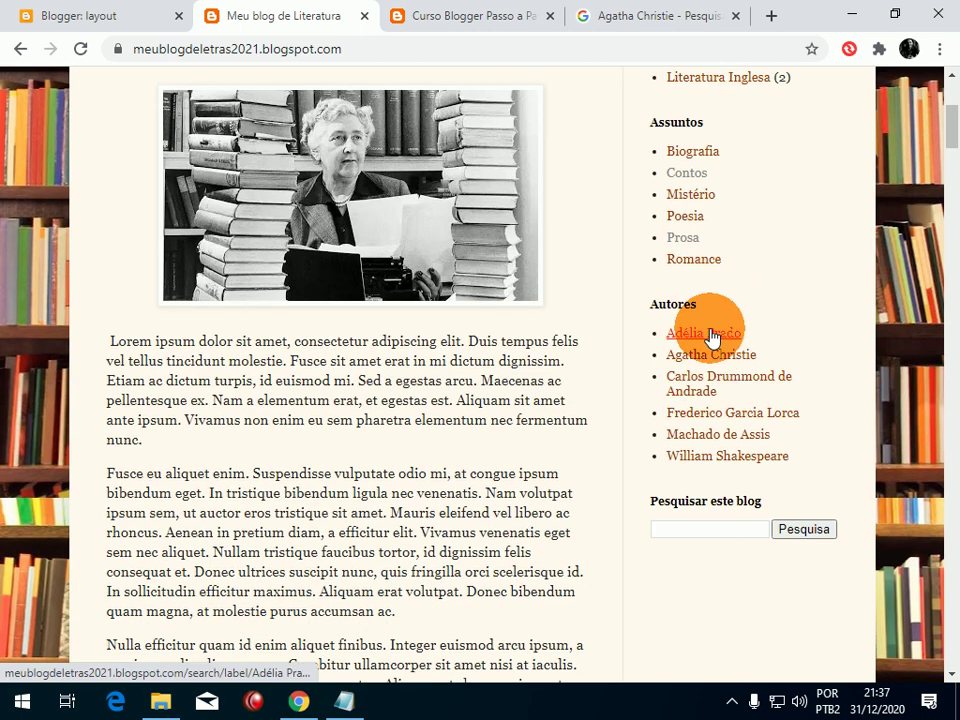
pyautogui.scroll(1, 712, 335)
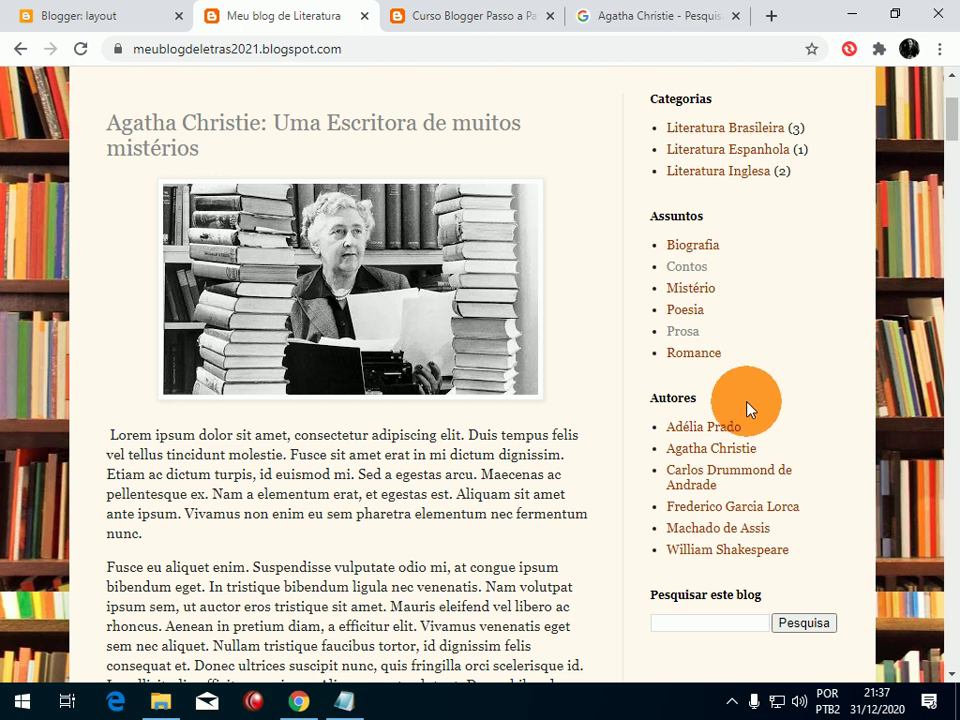
pyautogui.scroll(-1, 722, 410)
pyautogui.scroll(1, 724, 407)
pyautogui.scroll(-1, 729, 416)
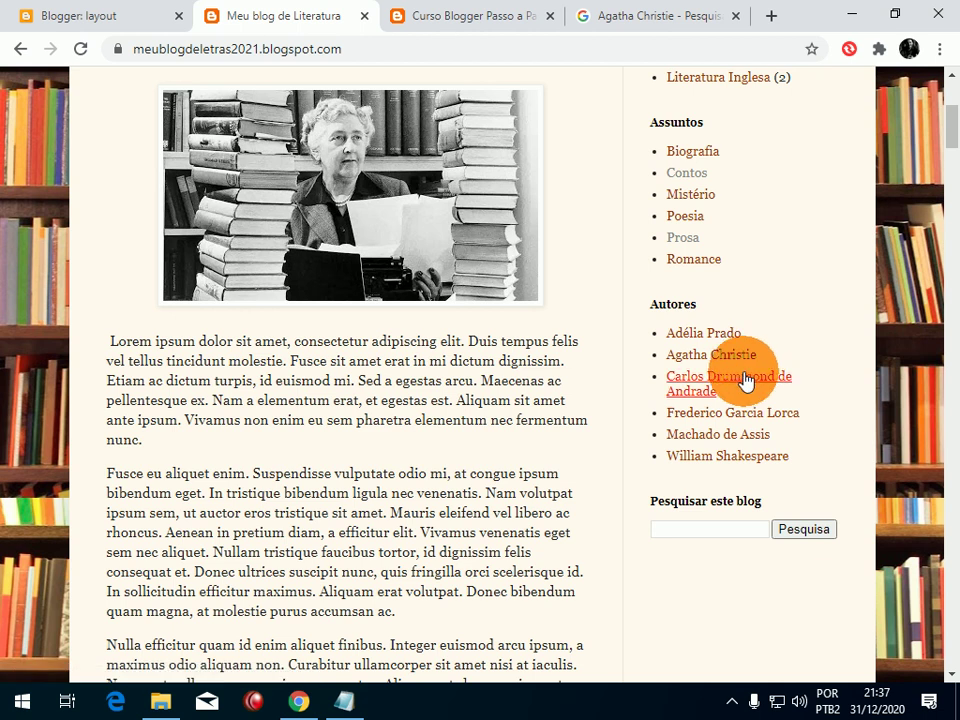
pyautogui.click(731, 436)
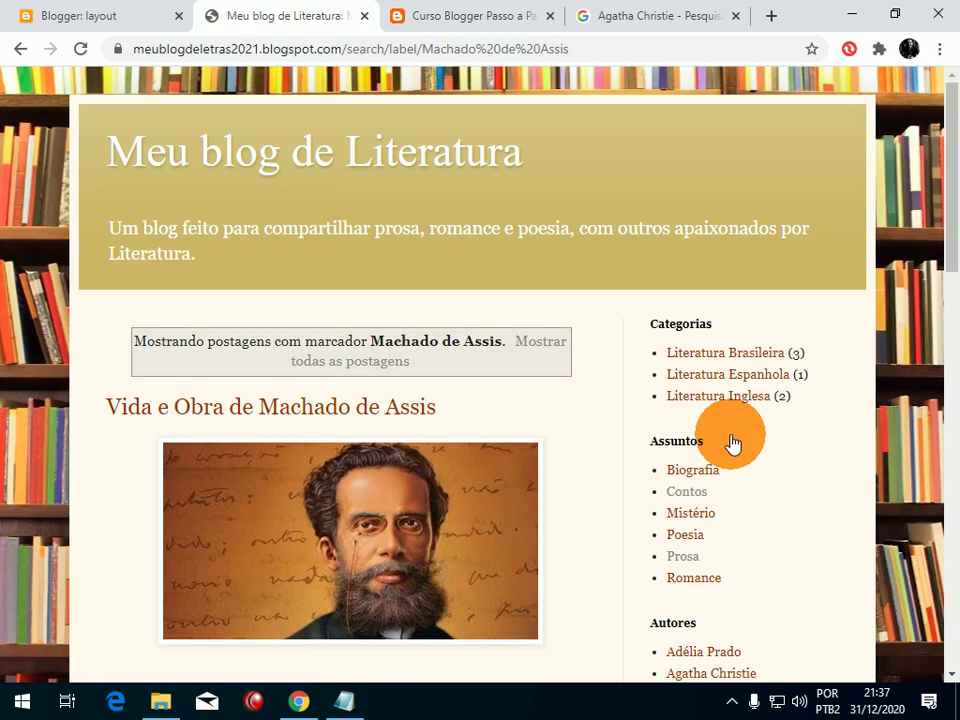
pyautogui.moveTo(134, 341); pyautogui.dragTo(514, 347)
pyautogui.scroll(-1, 514, 349)
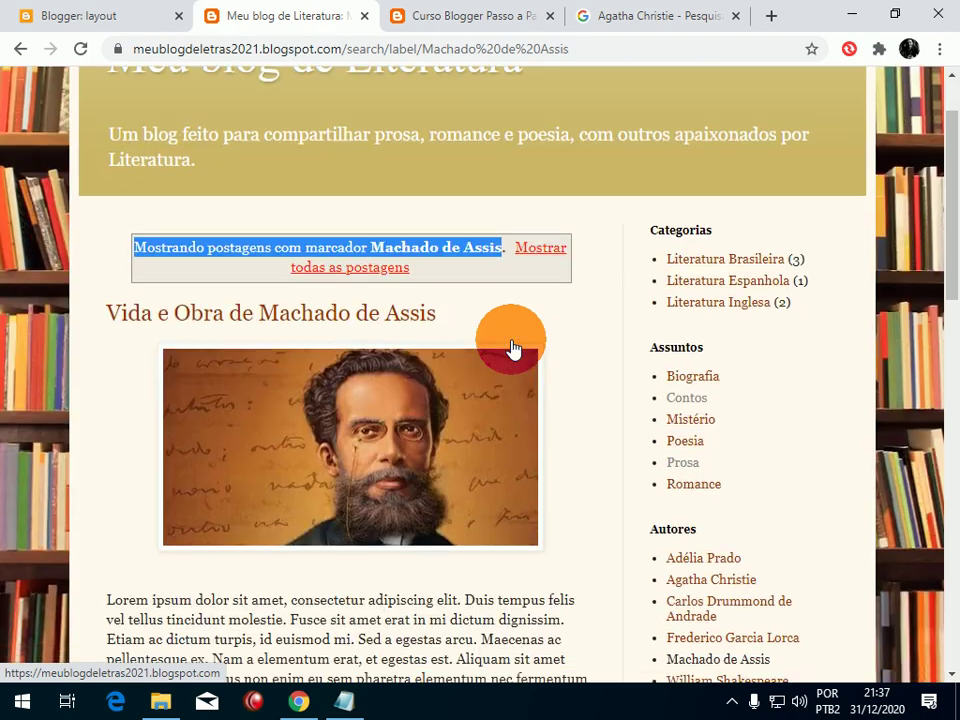
pyautogui.scroll(-6, 355, 335)
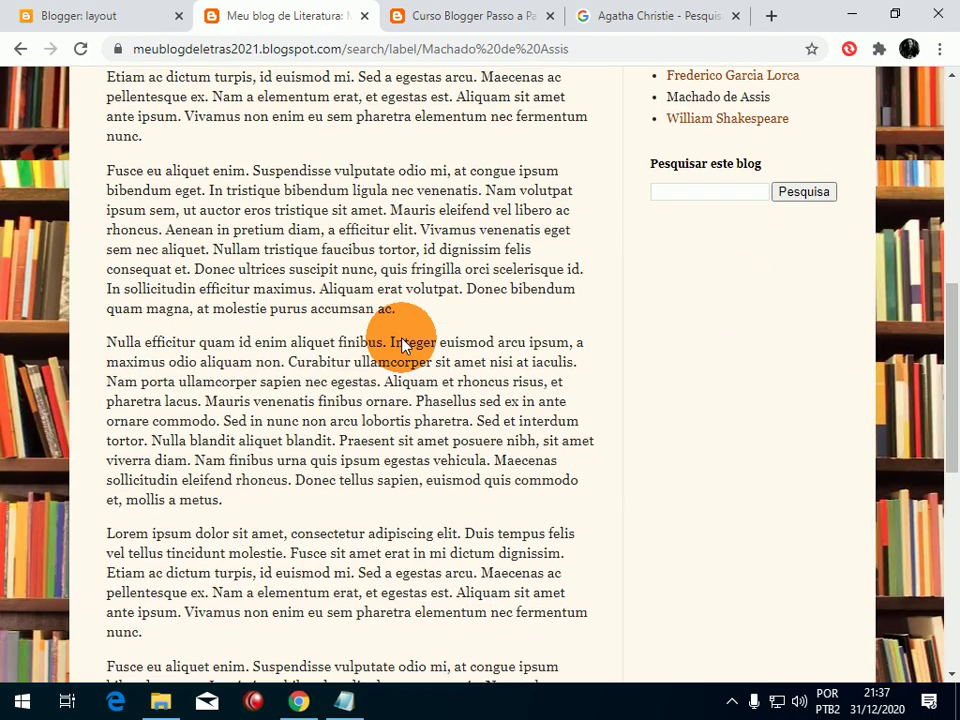
# Open the William Shakespeare label from the Autores list and view its posts.
pyautogui.scroll(3, 400, 340)
pyautogui.click(738, 401)
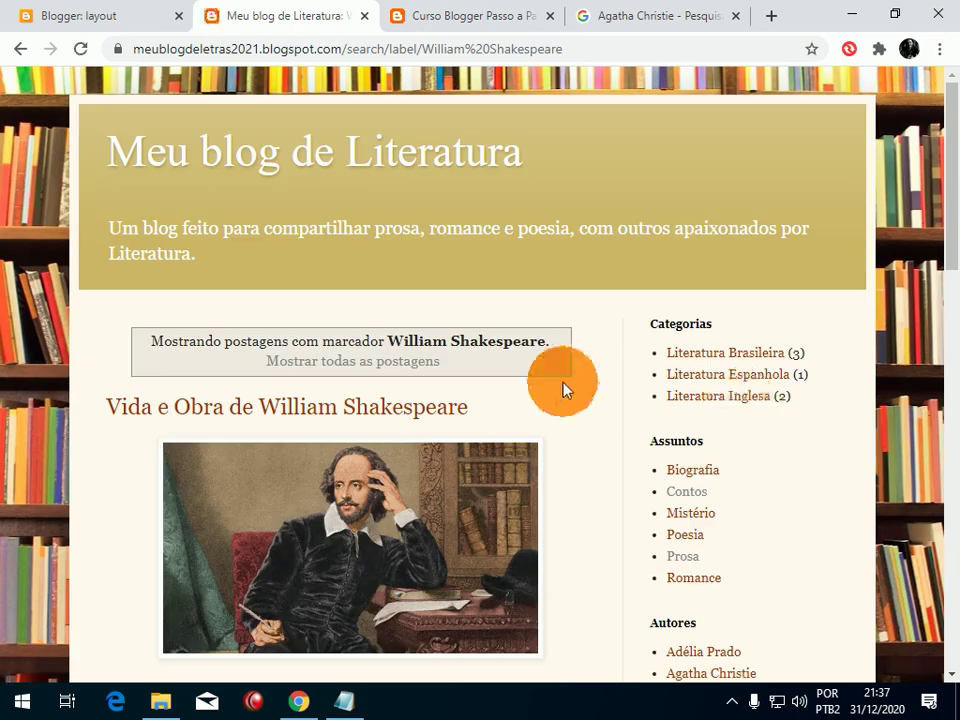
pyautogui.scroll(-3, 335, 420)
pyautogui.scroll(3, 338, 420)
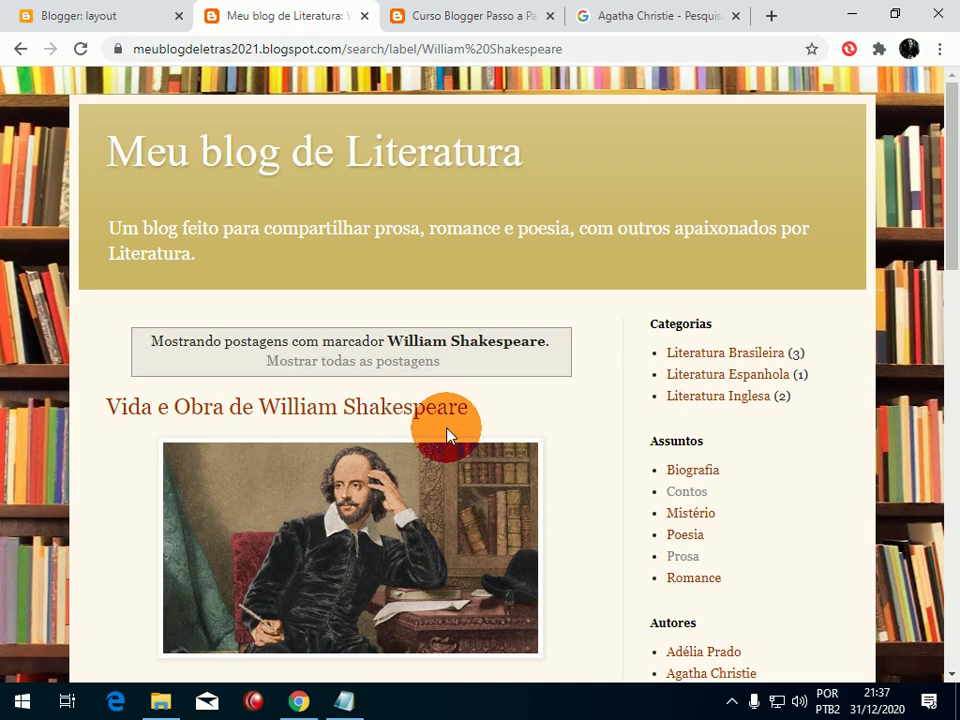
# View the blog's posts list in Blogger, and open the Literatura Brasileira label from Categorias on the published blog.
pyautogui.click(122, 12)
pyautogui.click(108, 286)
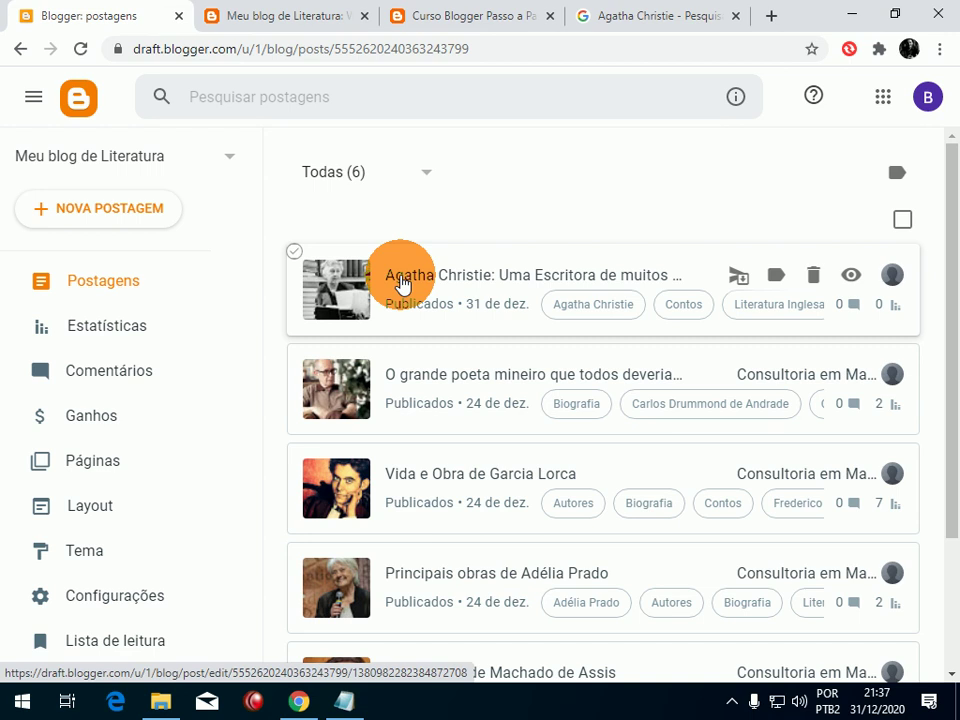
pyautogui.click(300, 14)
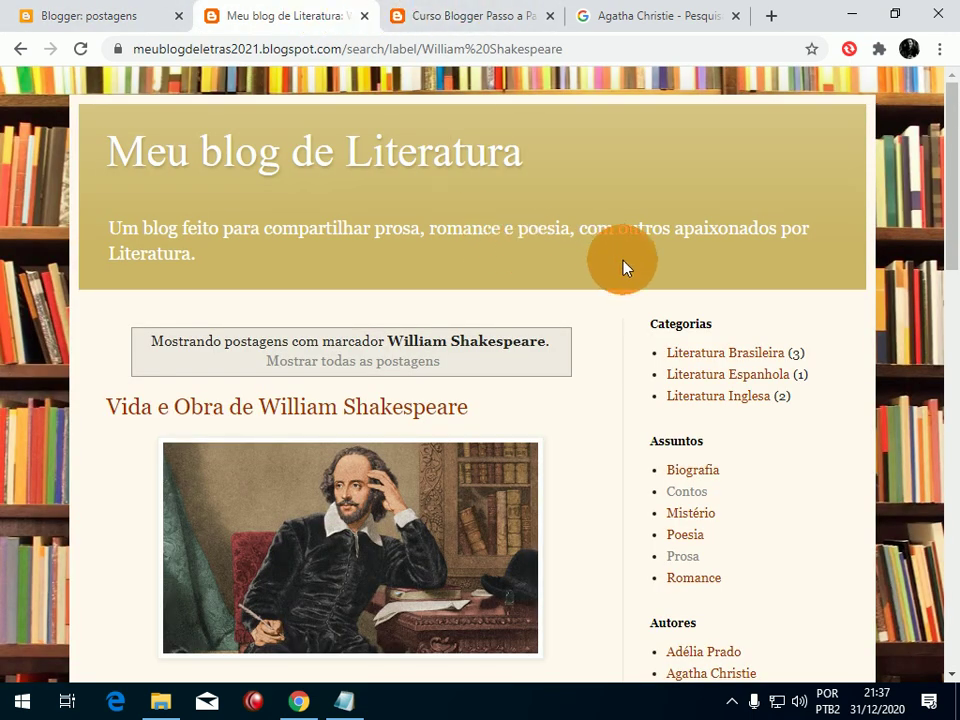
pyautogui.click(731, 355)
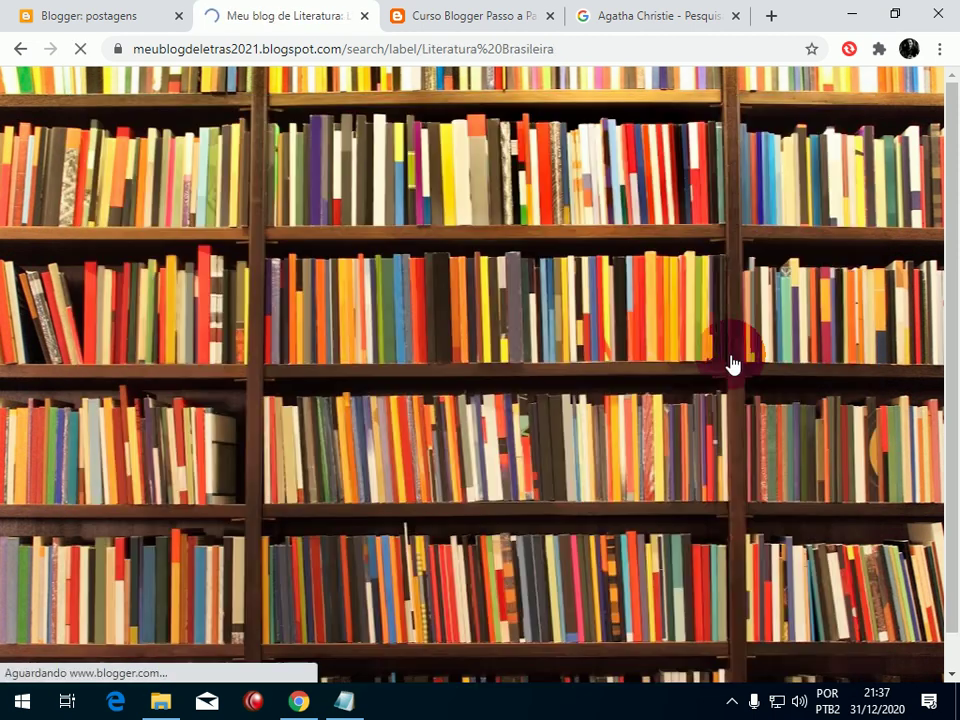
# Look through the posts labelled Literatura Brasileira on the published blog.
pyautogui.scroll(-4, 731, 360)
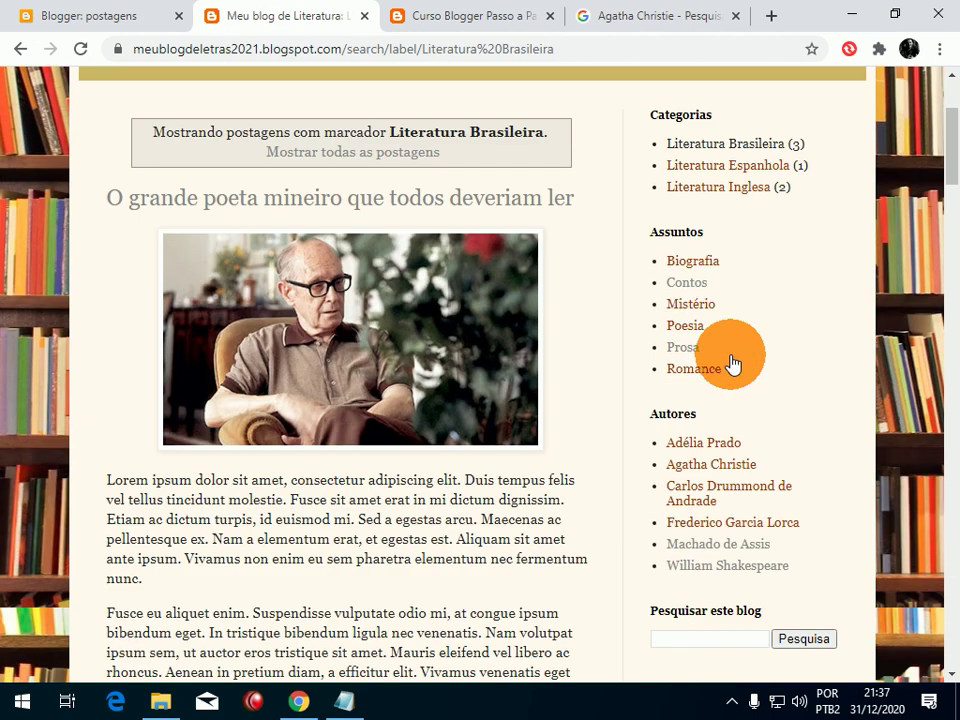
pyautogui.moveTo(952, 160); pyautogui.dragTo(940, 115)
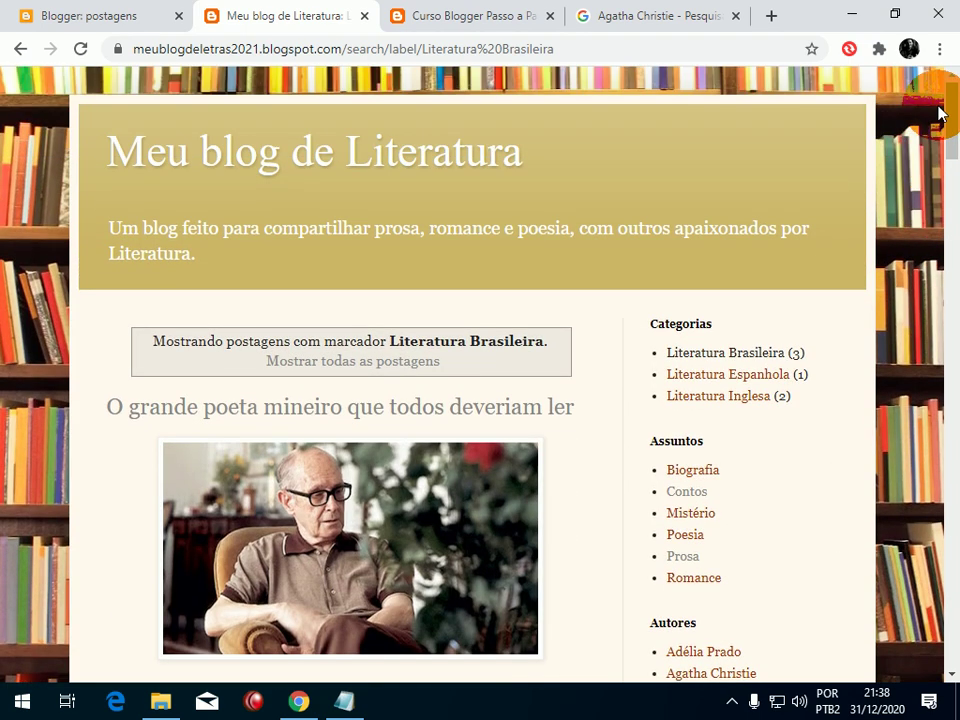
pyautogui.scroll(-1, 612, 307)
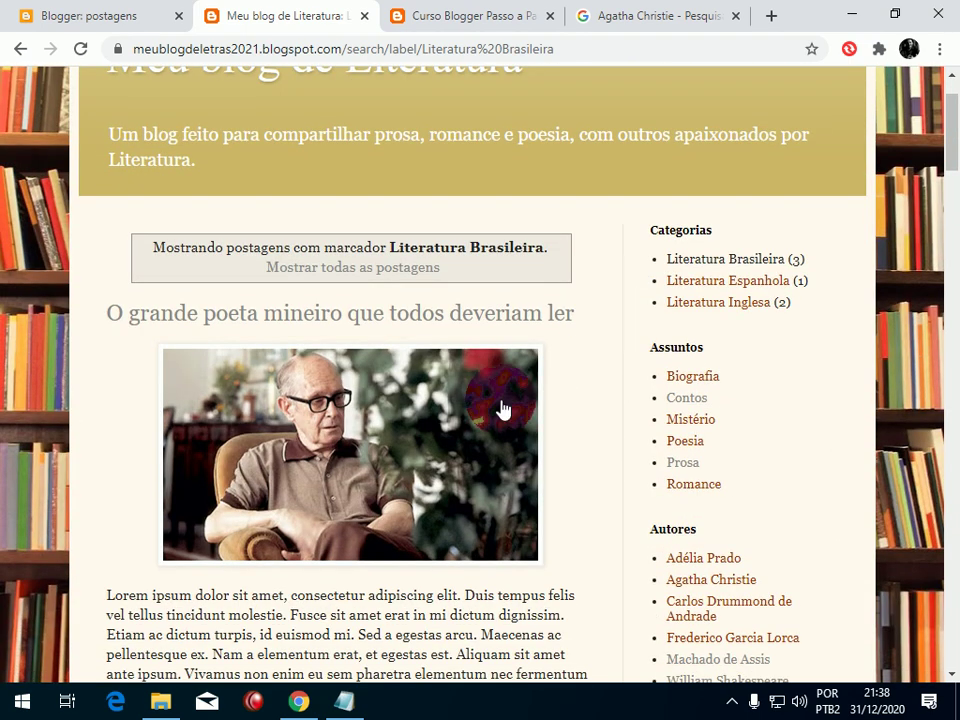
# Open the Literatura Espanhola label from Categorias and look through its posts, followed by the Literatura Inglesa label.
pyautogui.click(741, 284)
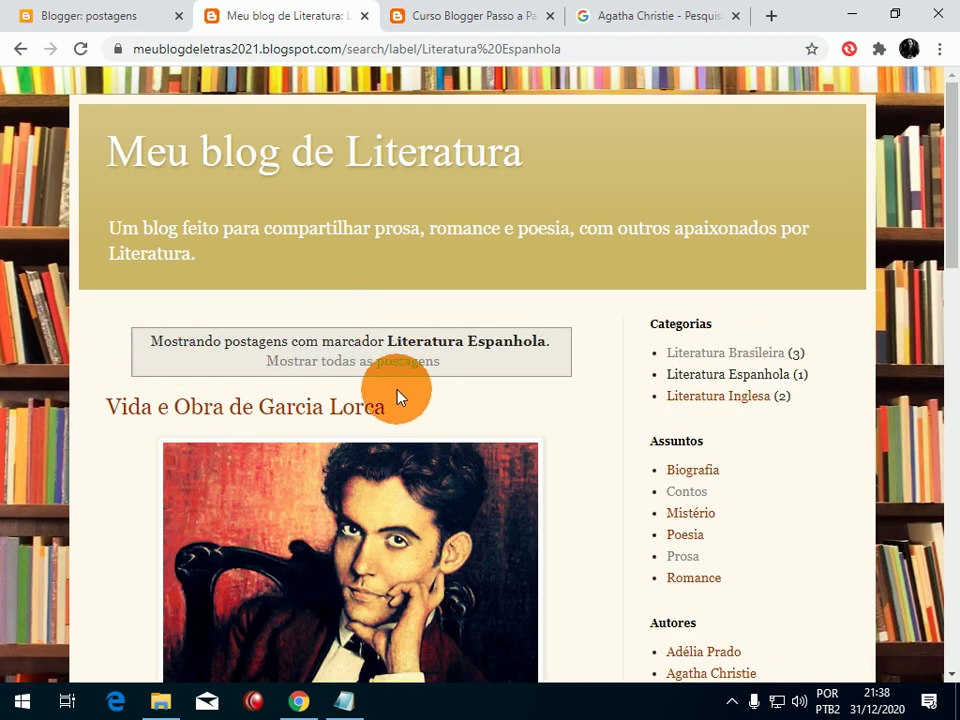
pyautogui.moveTo(950, 130); pyautogui.dragTo(953, 562)
pyautogui.scroll(15, 705, 240)
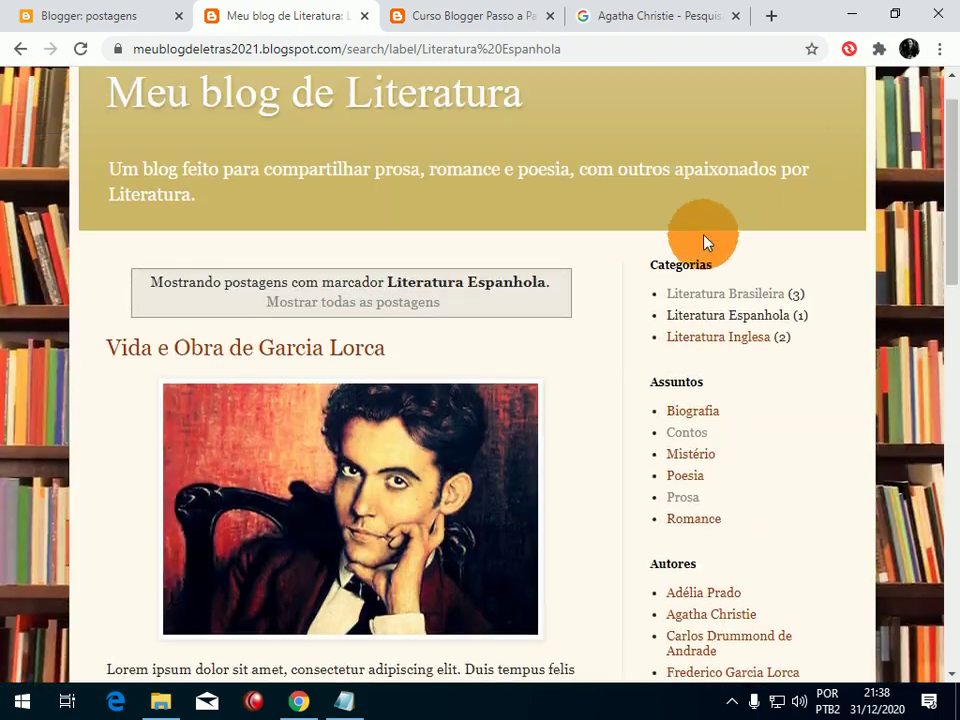
pyautogui.click(725, 337)
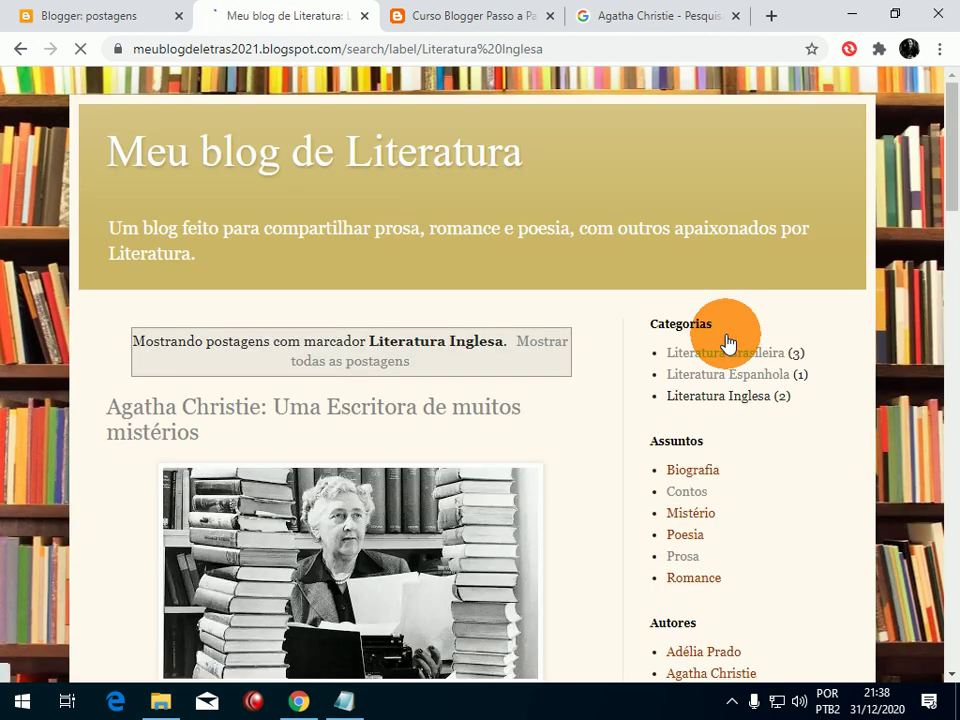
pyautogui.moveTo(952, 140); pyautogui.dragTo(952, 168)
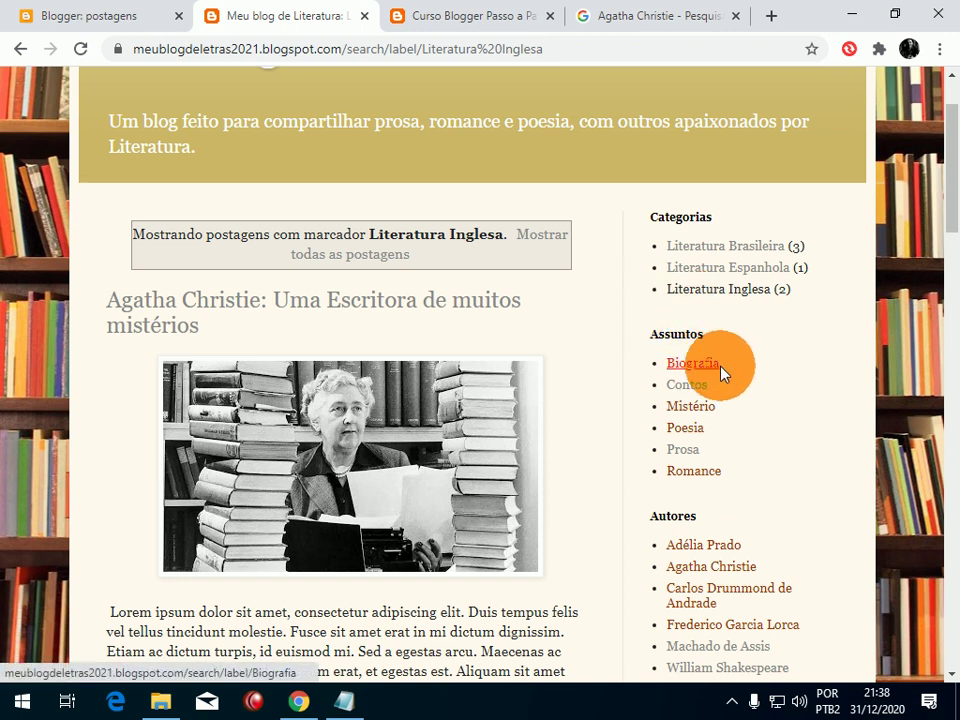
# Open the Poesia label from Assuntos and review its posts along with the Categorias, Assuntos and Autores lists in the sidebar.
pyautogui.click(685, 438)
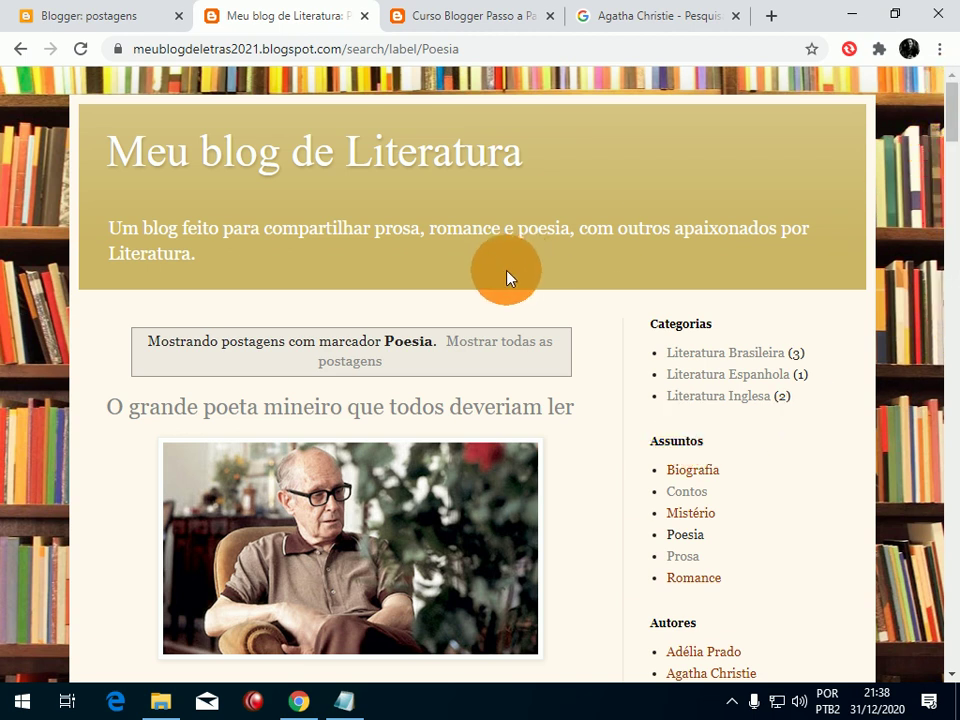
pyautogui.scroll(-2, 597, 342)
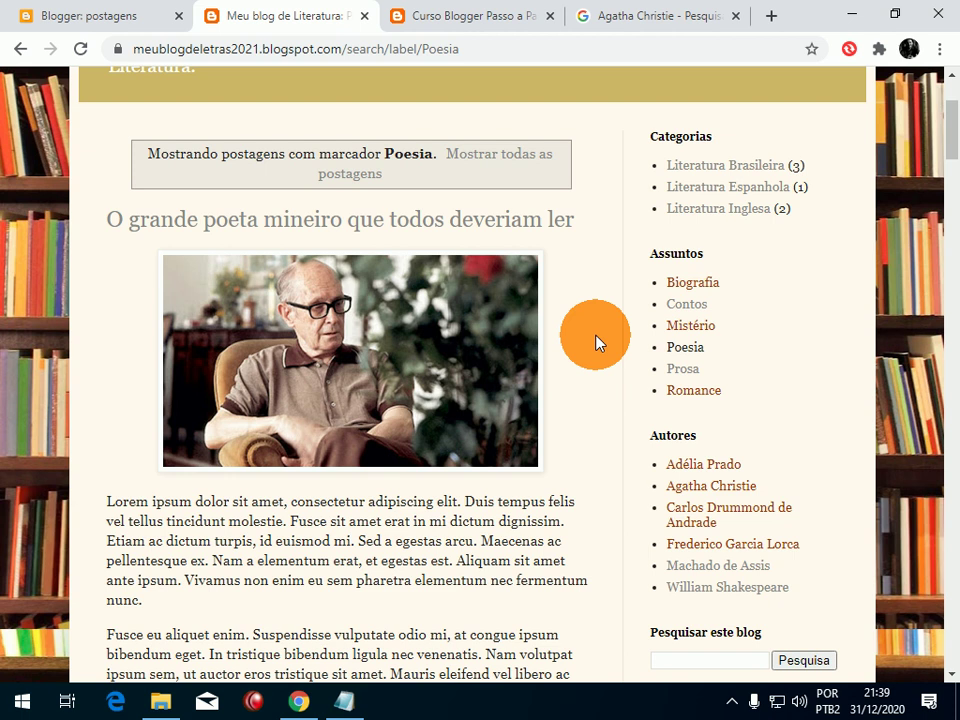
pyautogui.scroll(1, 595, 342)
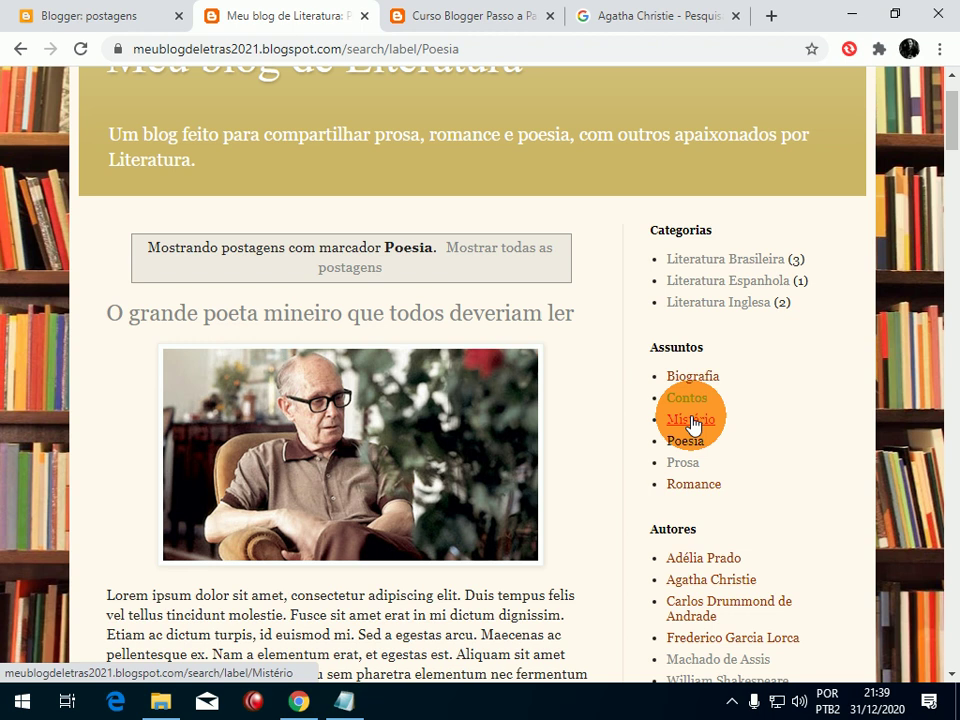
pyautogui.scroll(-2, 692, 424)
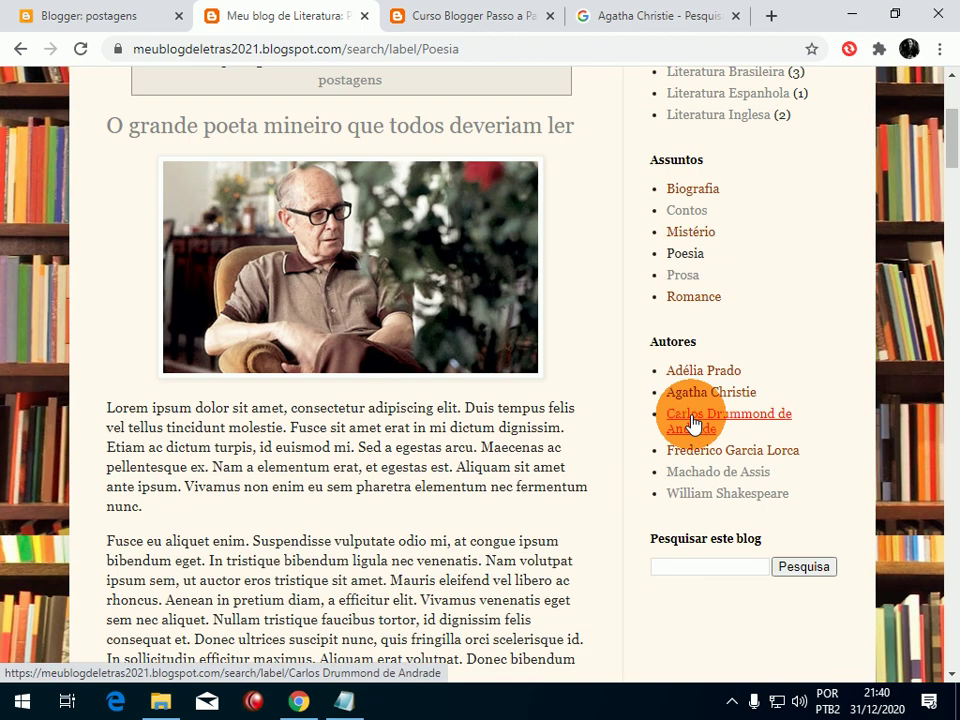
pyautogui.scroll(-1, 692, 424)
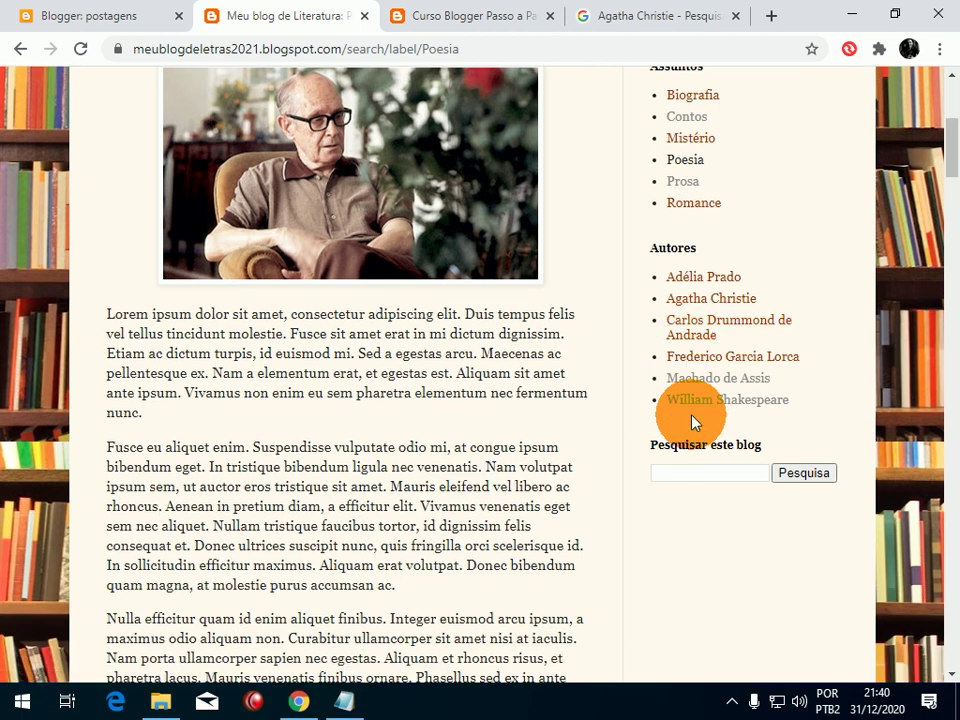
pyautogui.scroll(2, 692, 424)
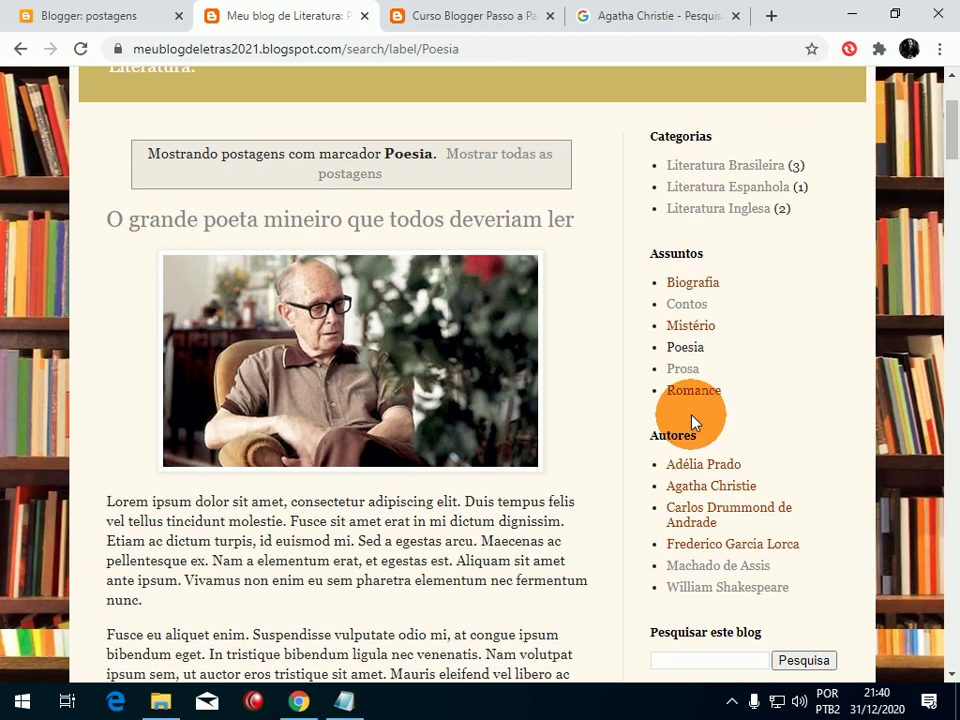
pyautogui.scroll(2, 692, 424)
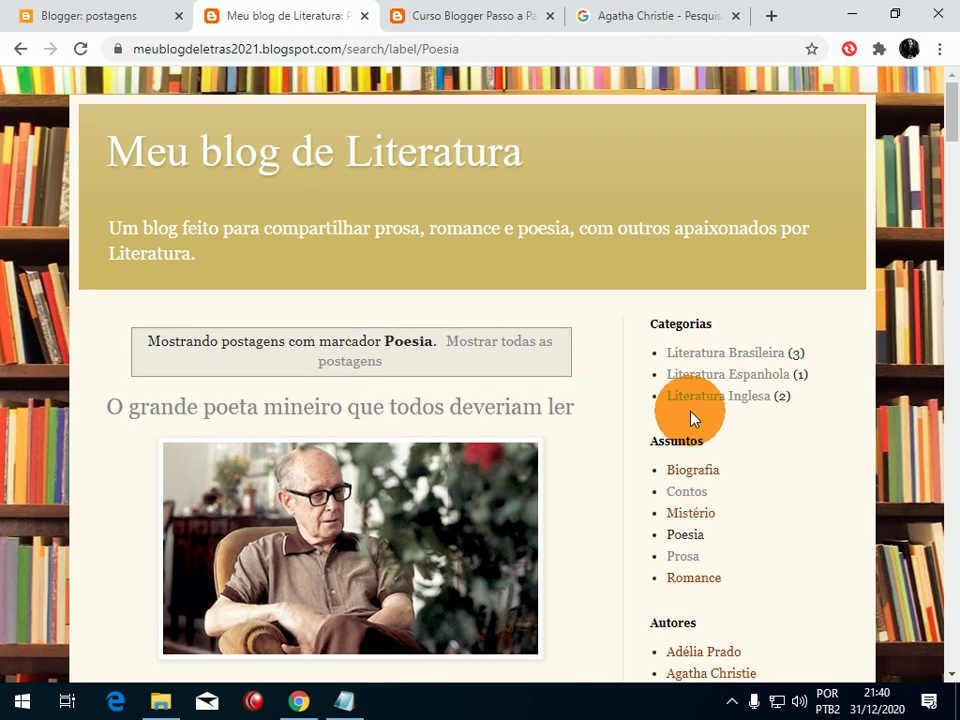